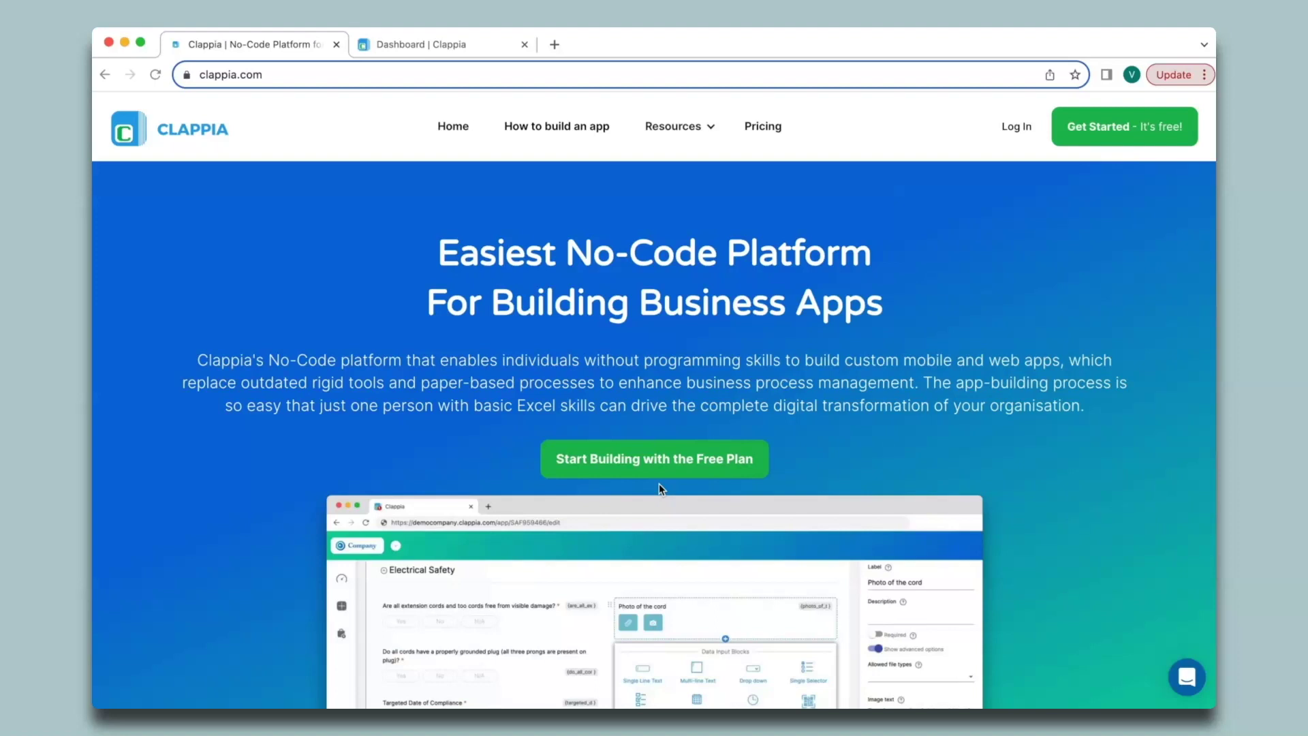
# - Open Gmail and the Zapier website in separate new browser tabs
pyautogui.click(554, 44)
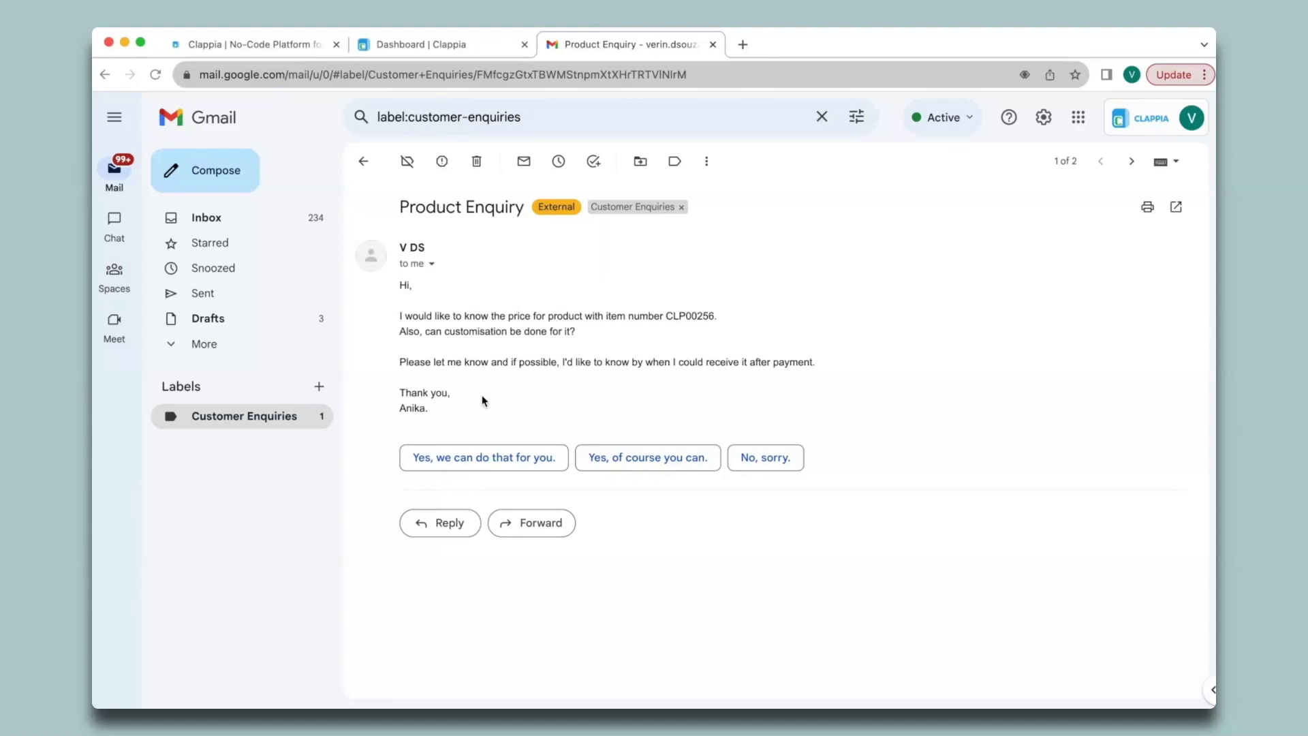
pyautogui.click(742, 45)
pyautogui.write('zap')
pyautogui.press('Return')
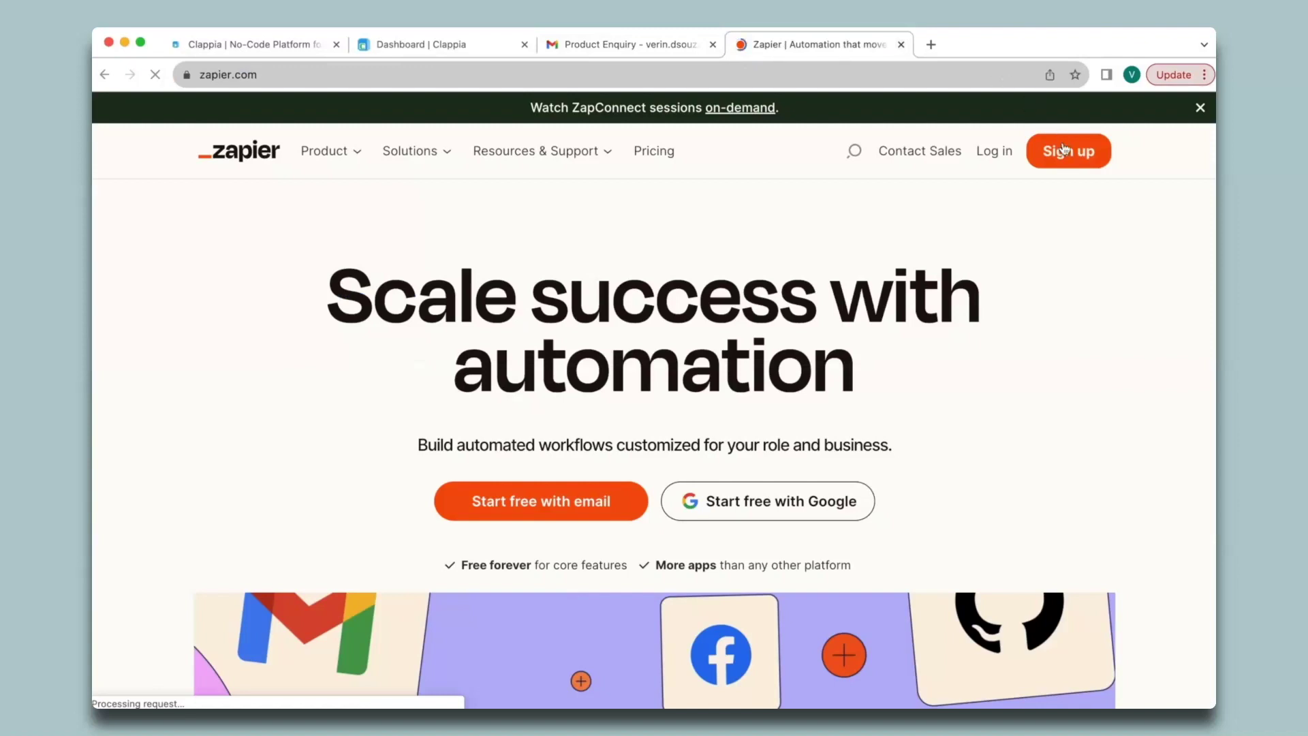
# - Log in to Zapier with the Google account and start a new Zap
pyautogui.click(994, 151)
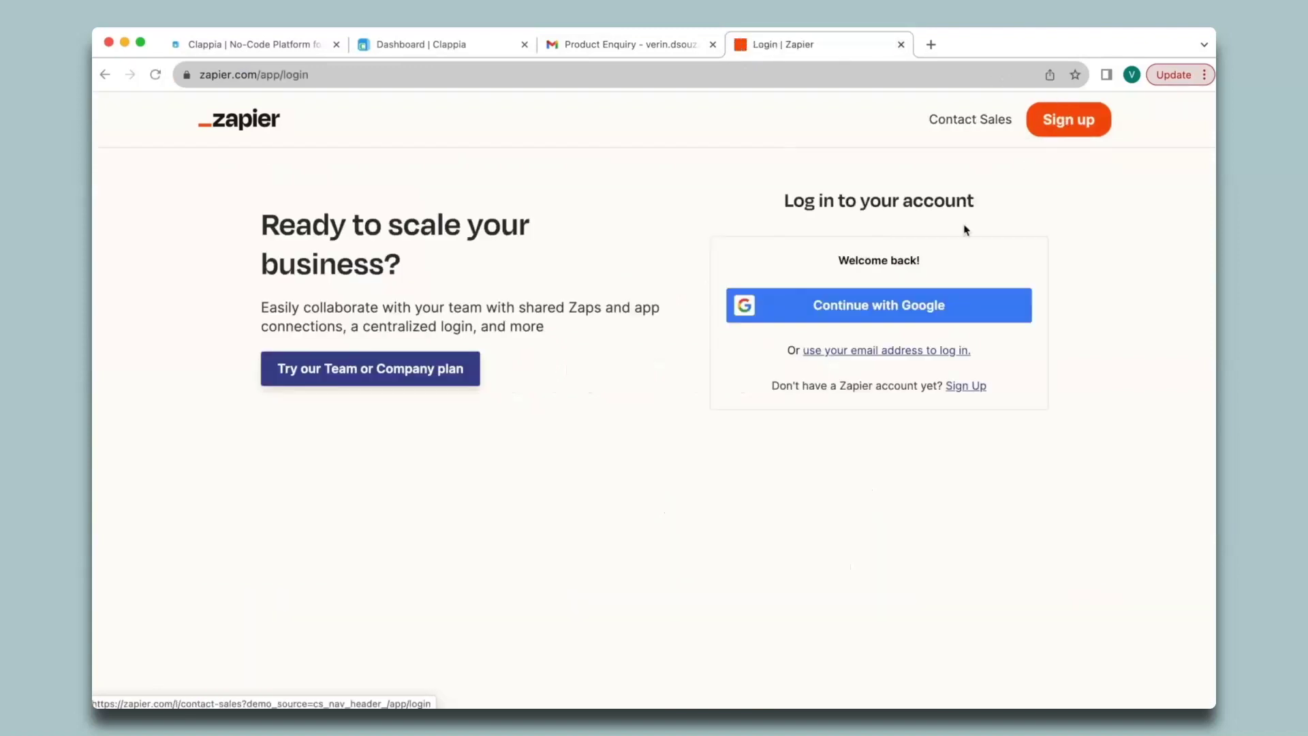
pyautogui.click(943, 304)
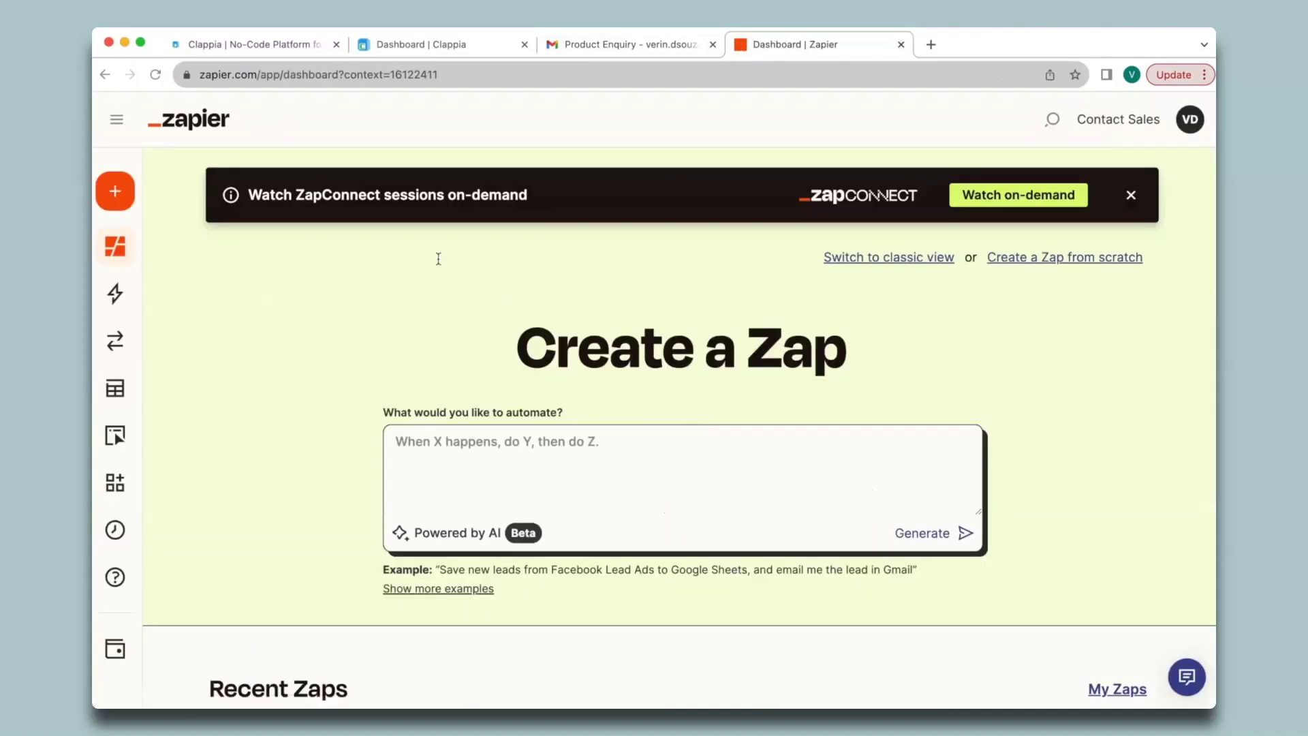
pyautogui.moveTo(121, 200)
pyautogui.click(200, 196)
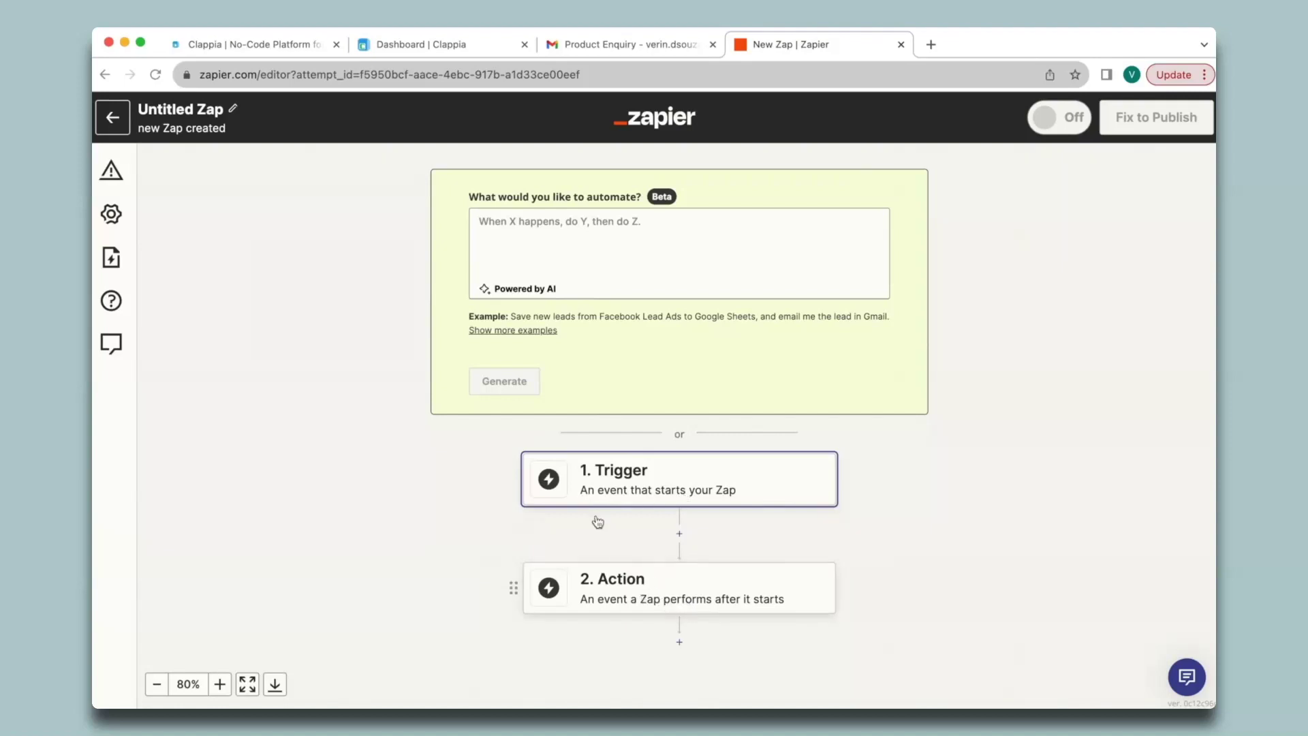
# - Set the Zap's trigger to Gmail with the New Email event
pyautogui.click(632, 483)
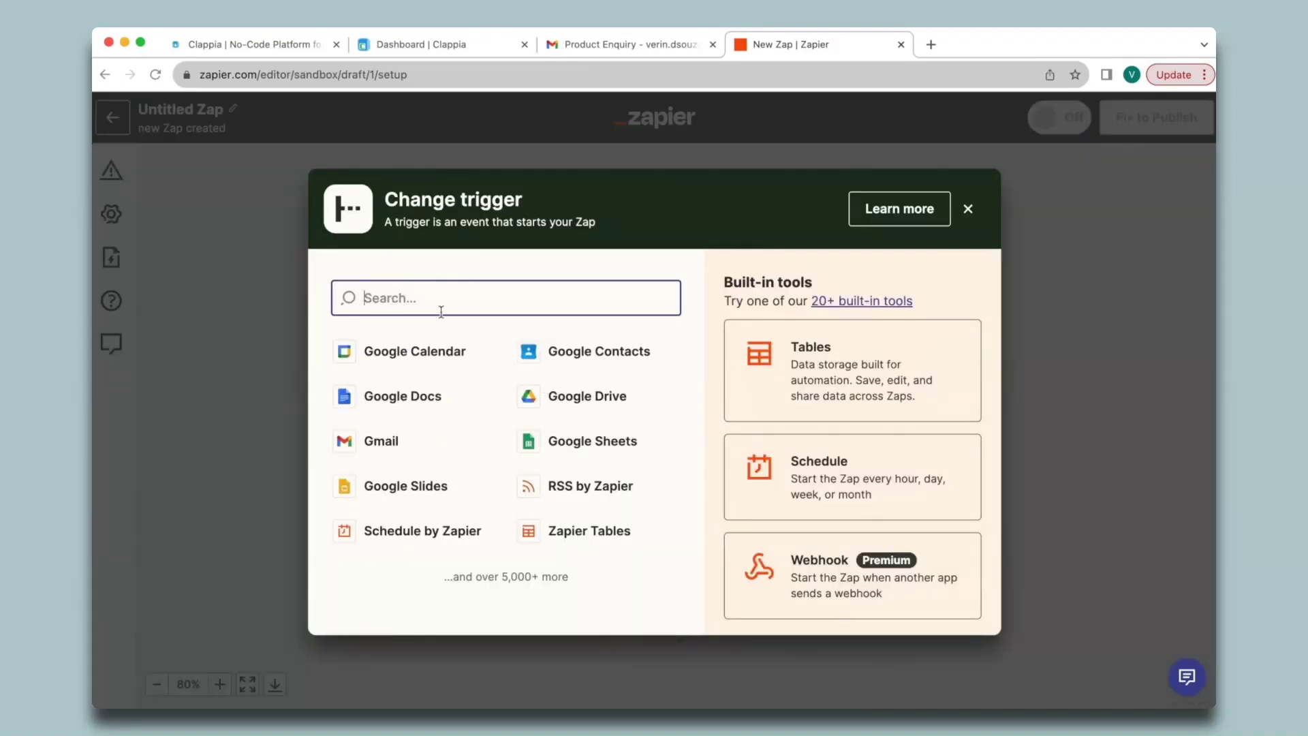
pyautogui.click(386, 447)
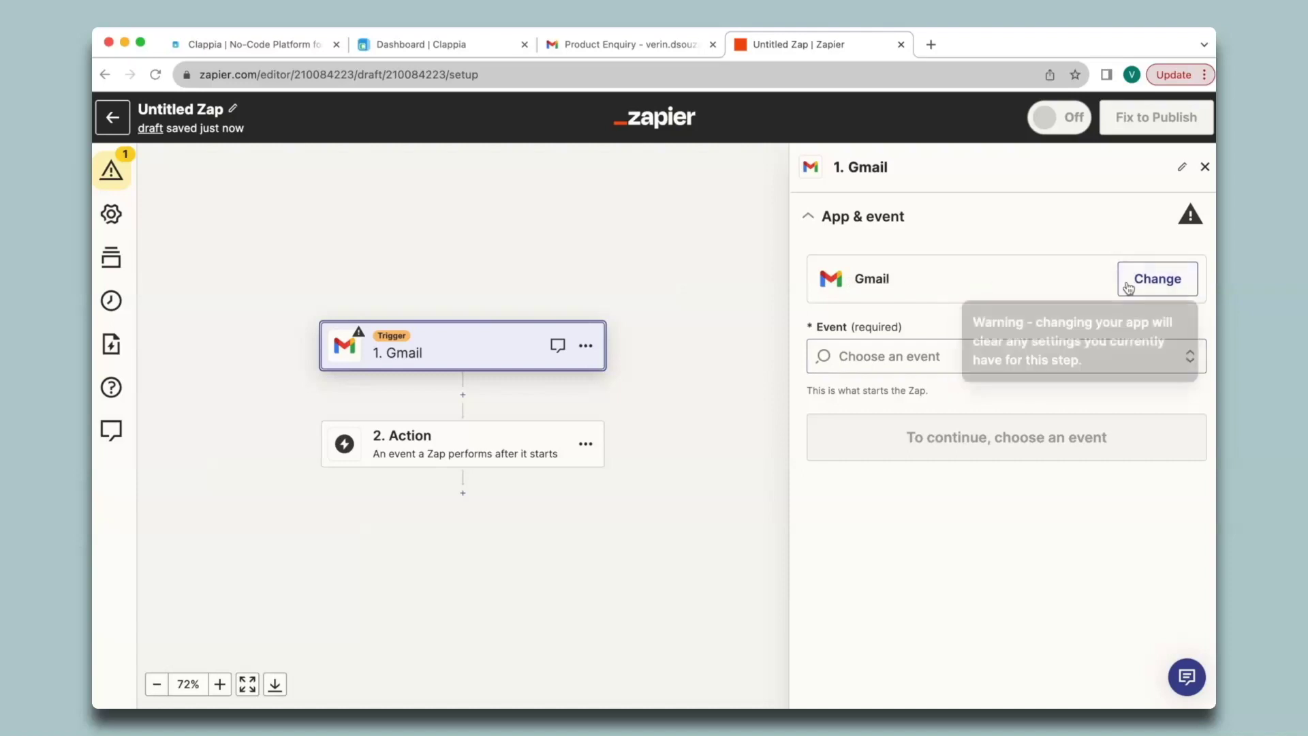
pyautogui.click(917, 365)
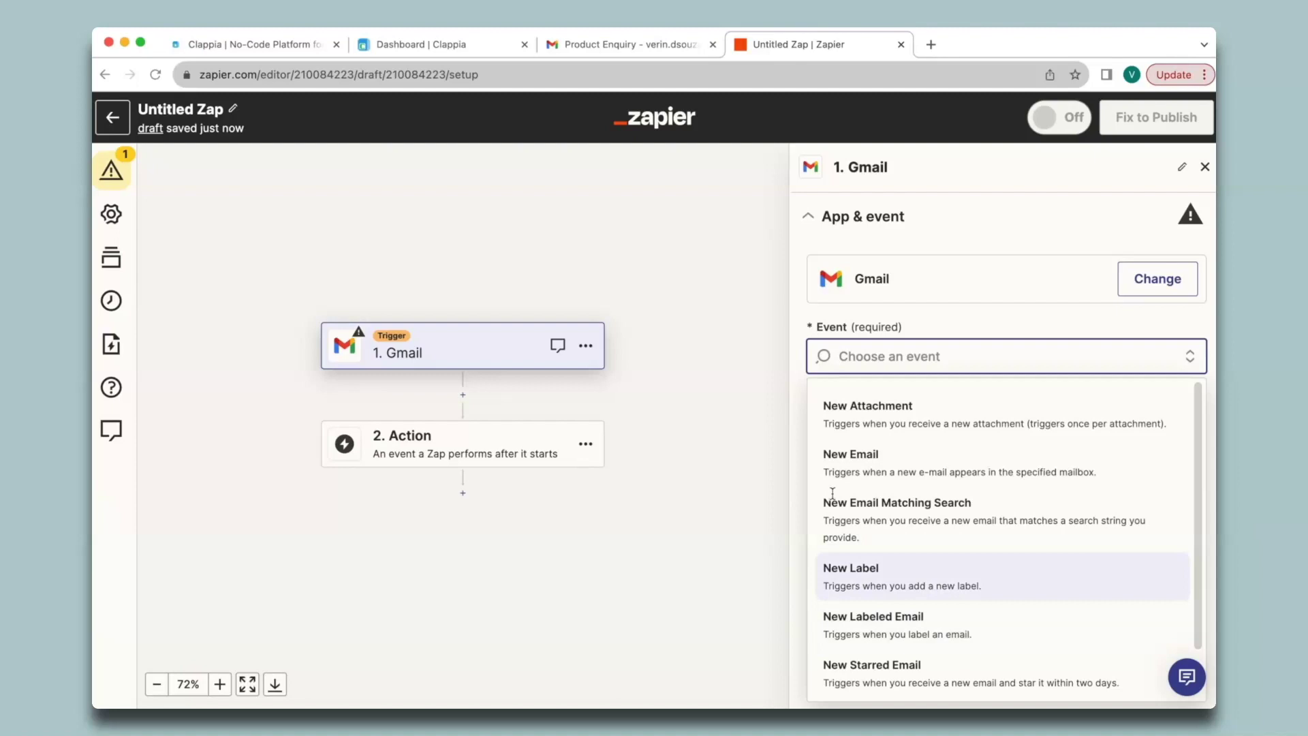
pyautogui.click(874, 465)
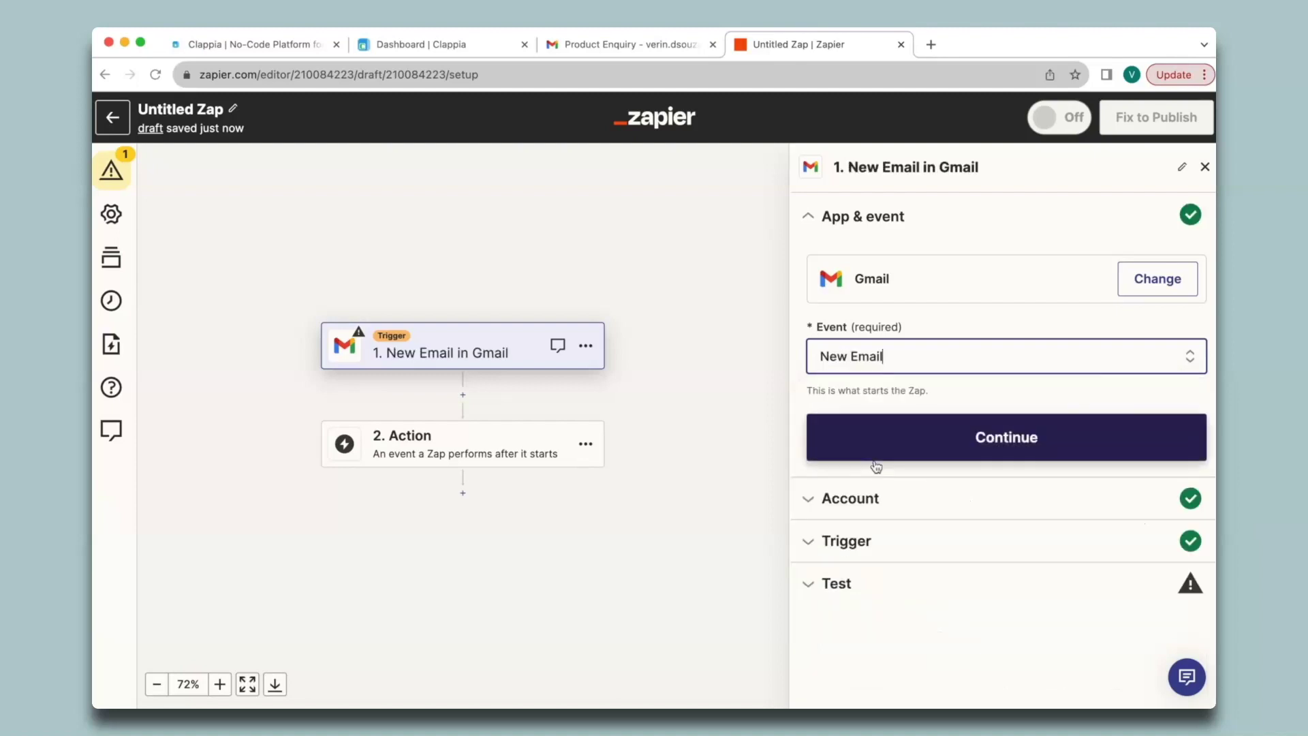
pyautogui.click(894, 451)
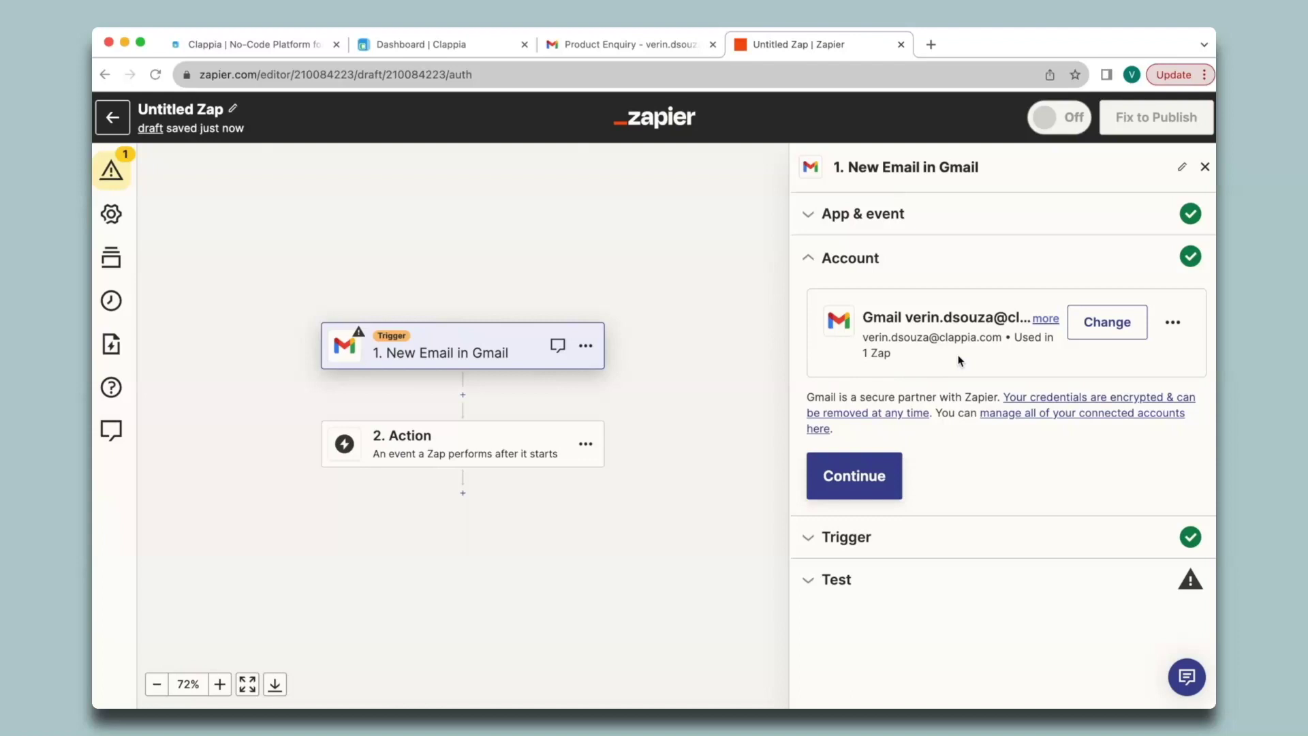
# - Accept the connected Gmail account and limit the trigger to the Customer Enquiries label
pyautogui.click(876, 475)
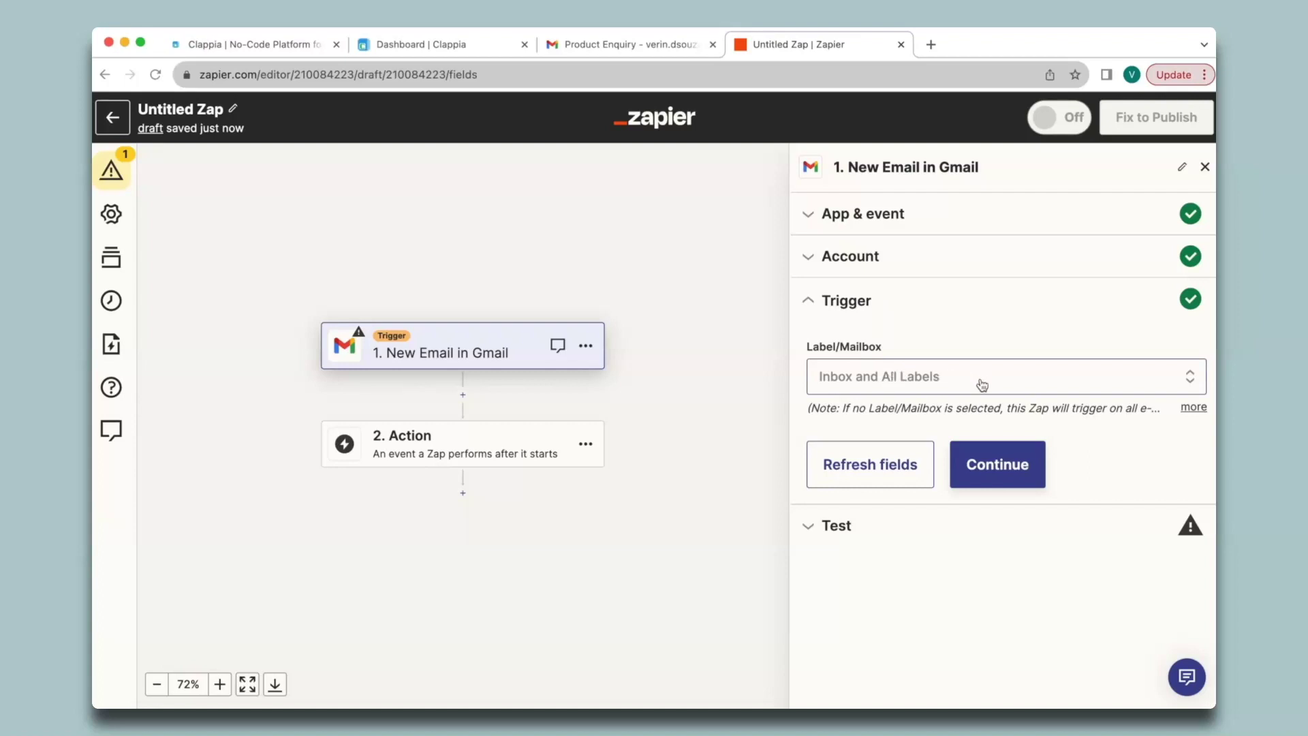
pyautogui.click(1191, 408)
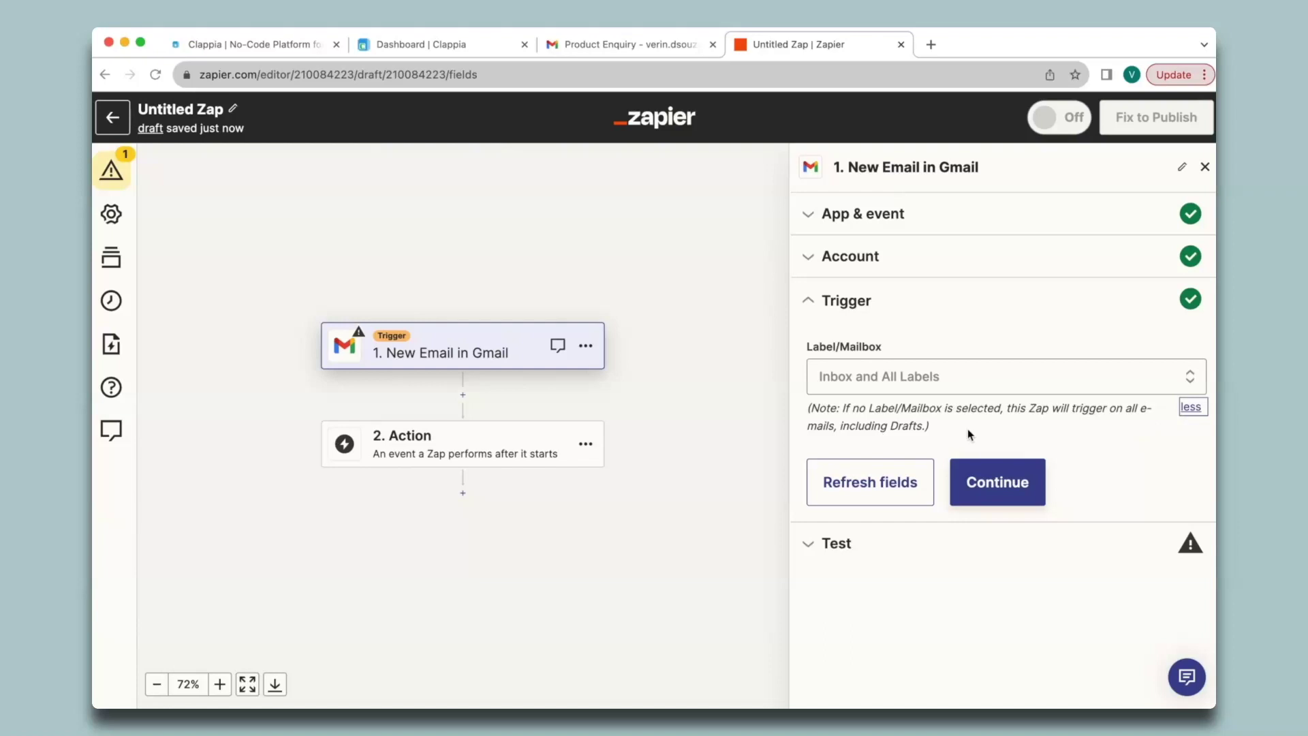
pyautogui.click(610, 47)
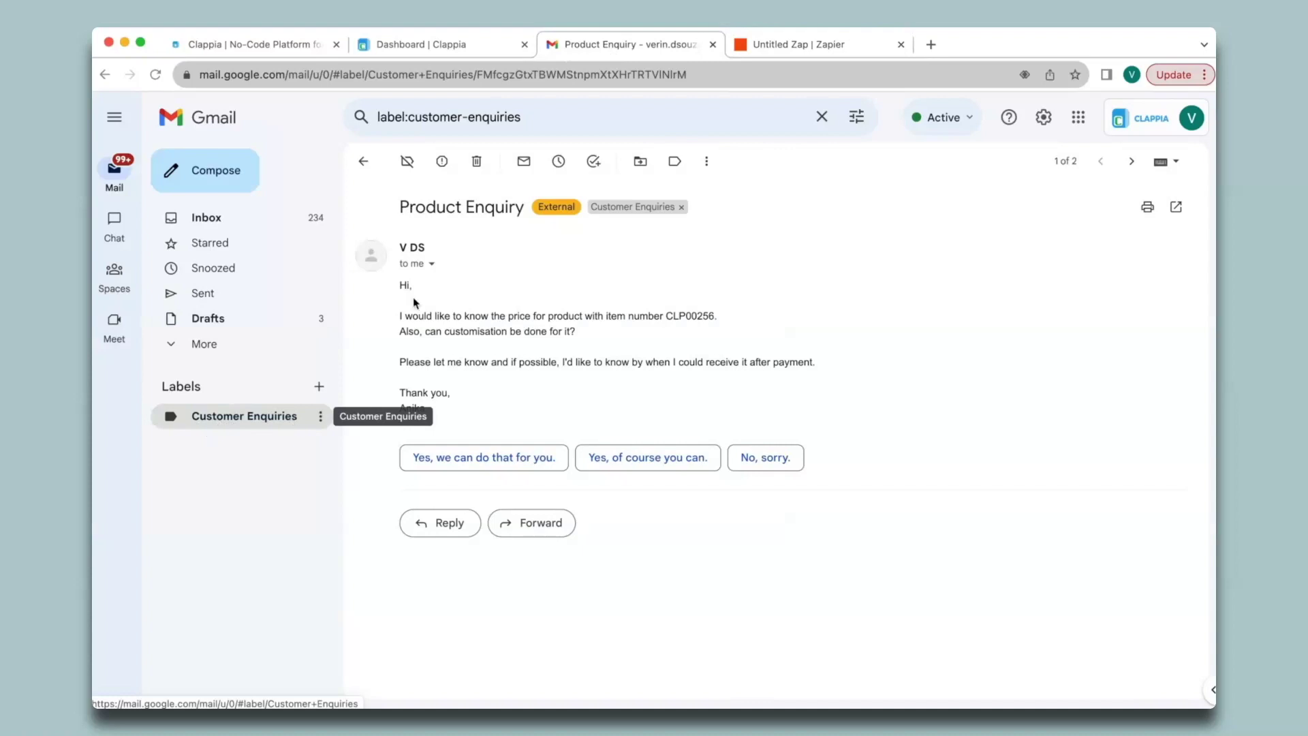
pyautogui.click(742, 47)
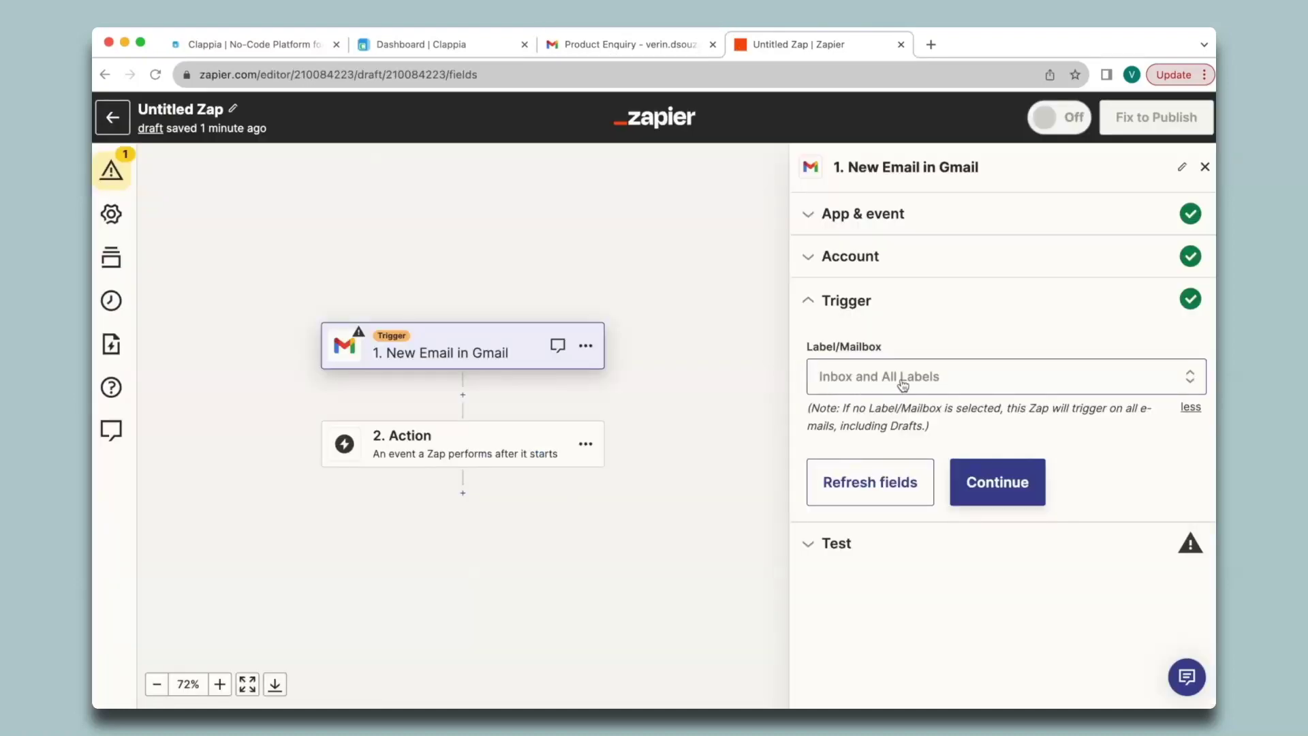
pyautogui.click(903, 386)
pyautogui.scroll(-10, 915, 571)
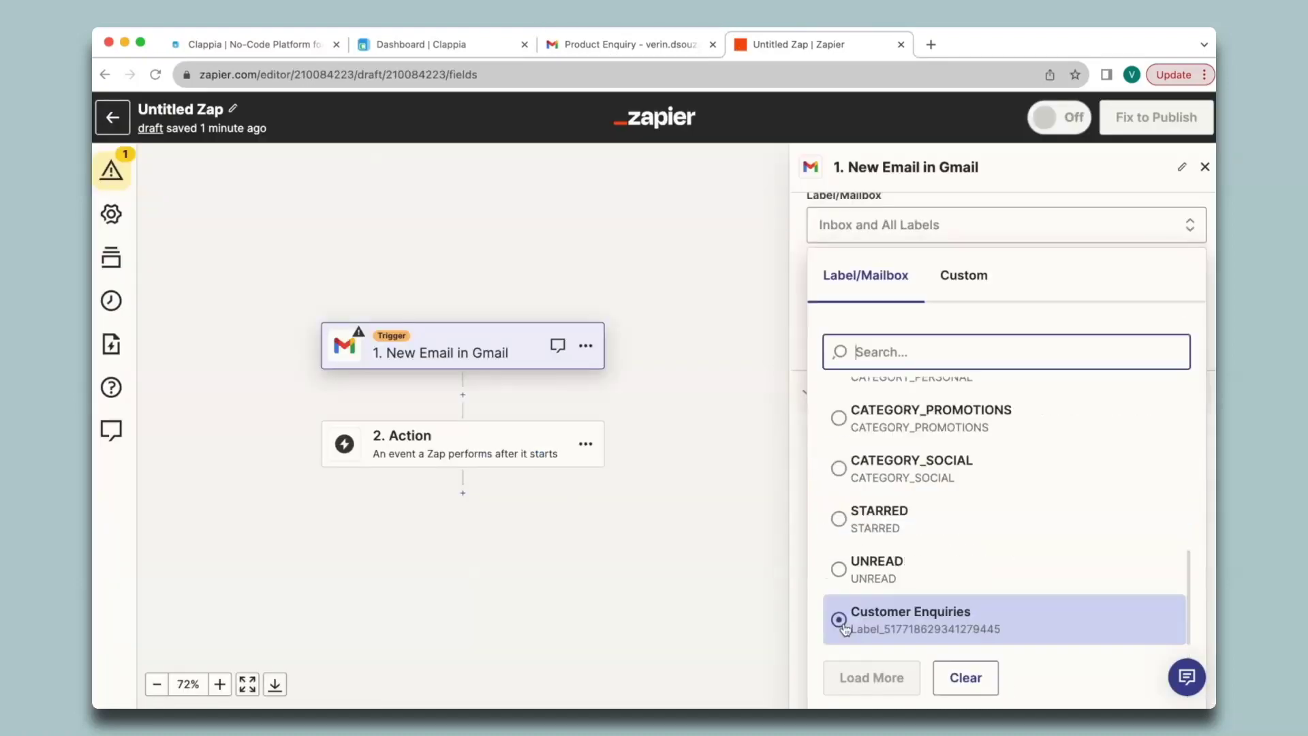
pyautogui.click(842, 625)
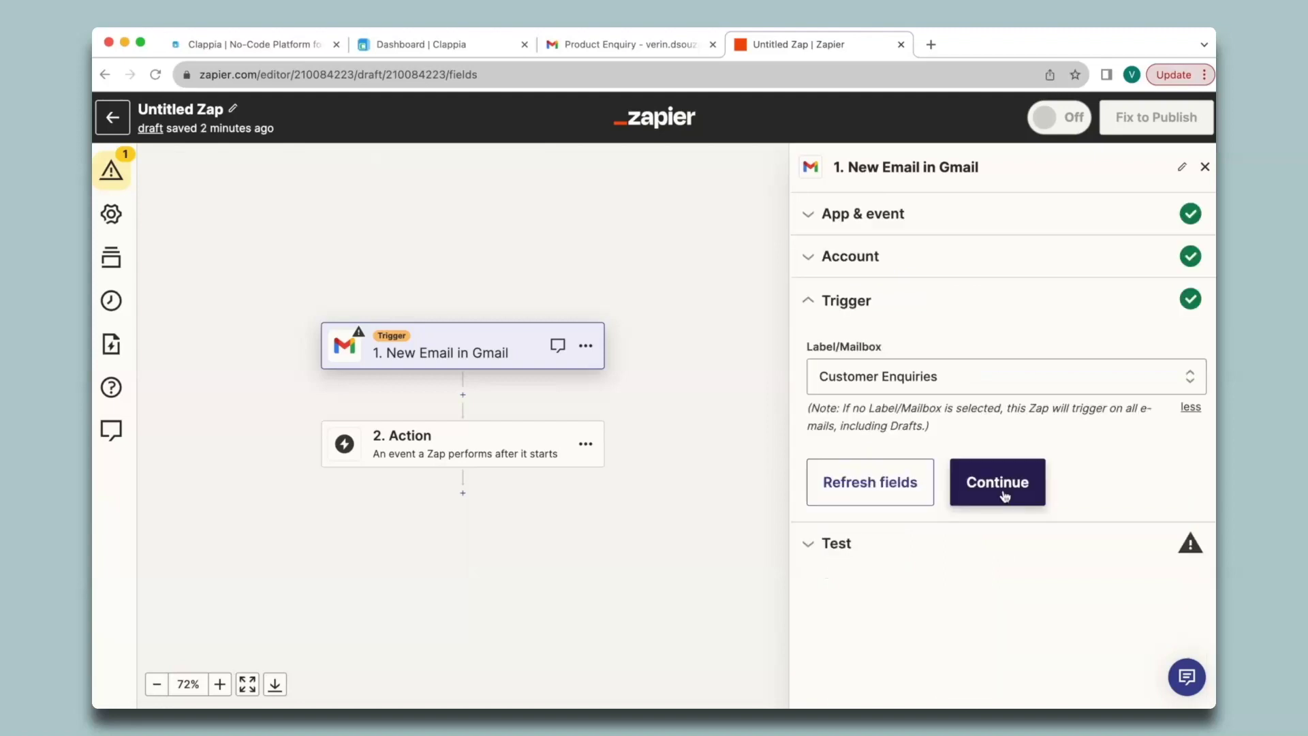
pyautogui.click(1004, 496)
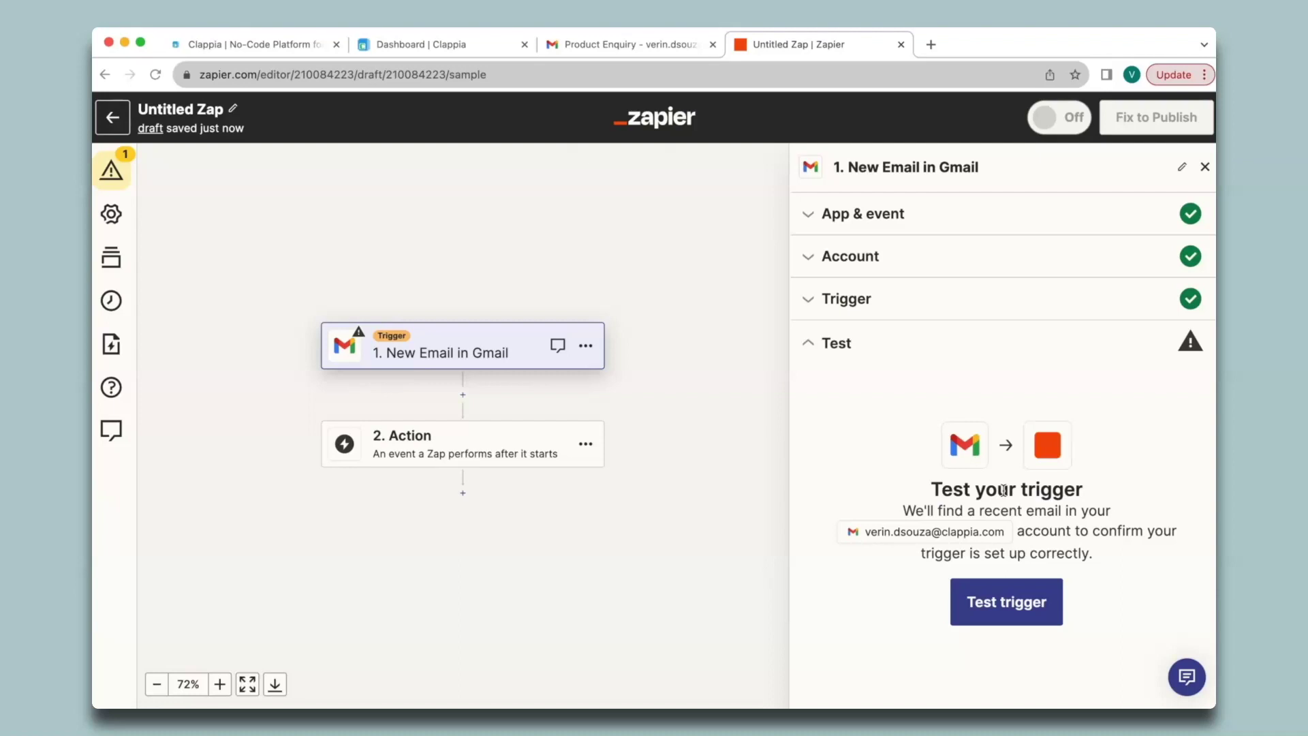
# - Test the Gmail trigger and continue with the Email B record
pyautogui.click(1012, 600)
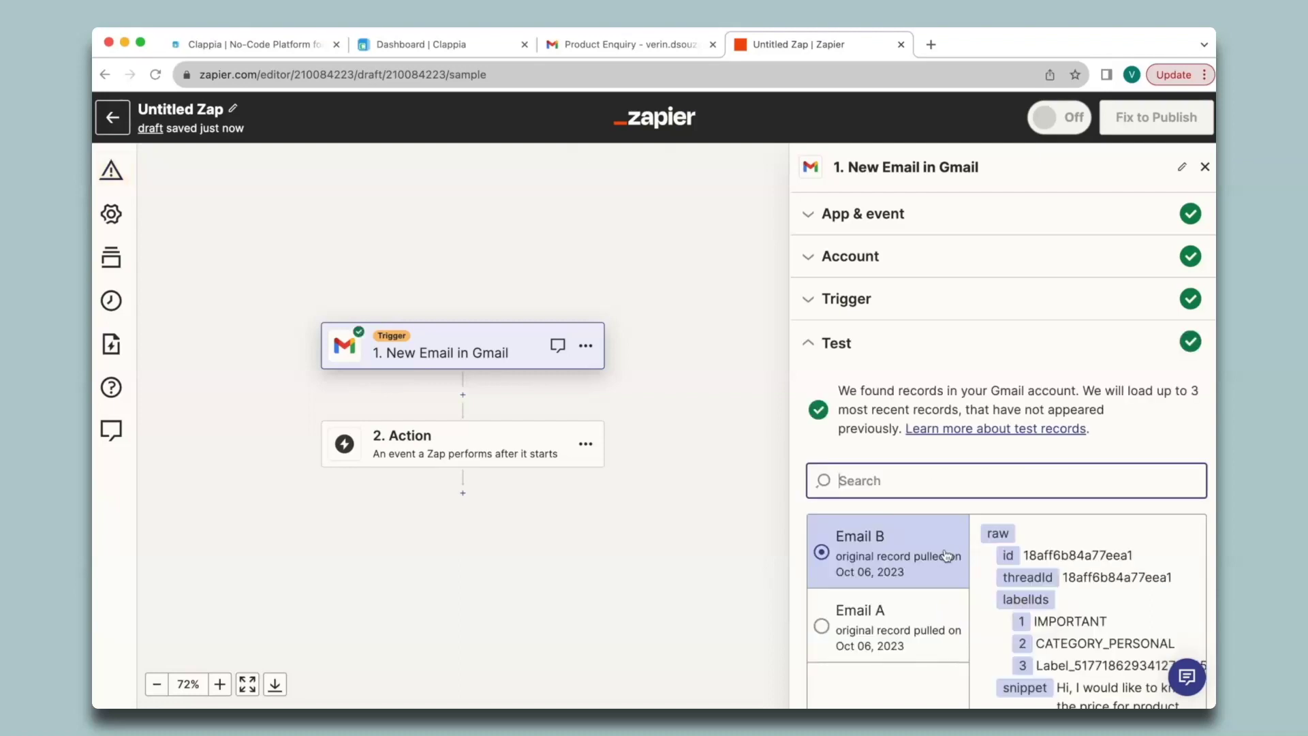
pyautogui.scroll(-2, 948, 555)
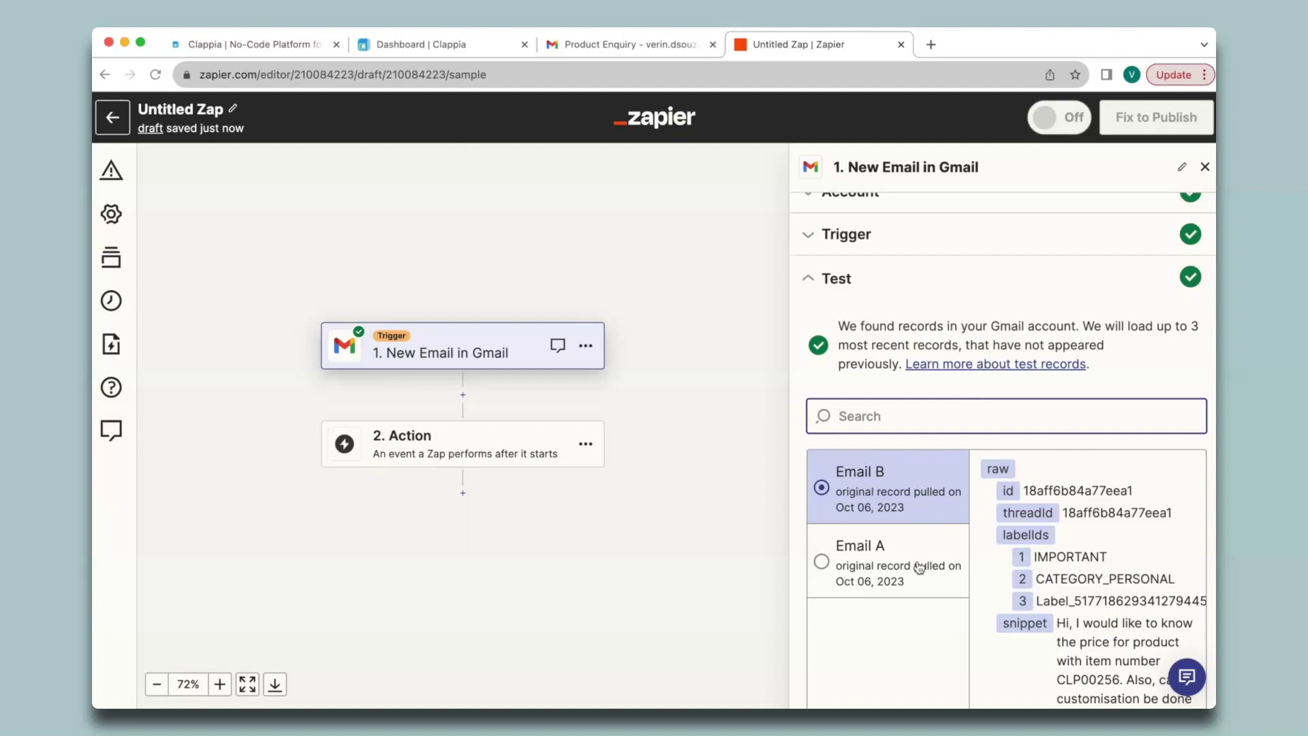
pyautogui.scroll(-4, 899, 501)
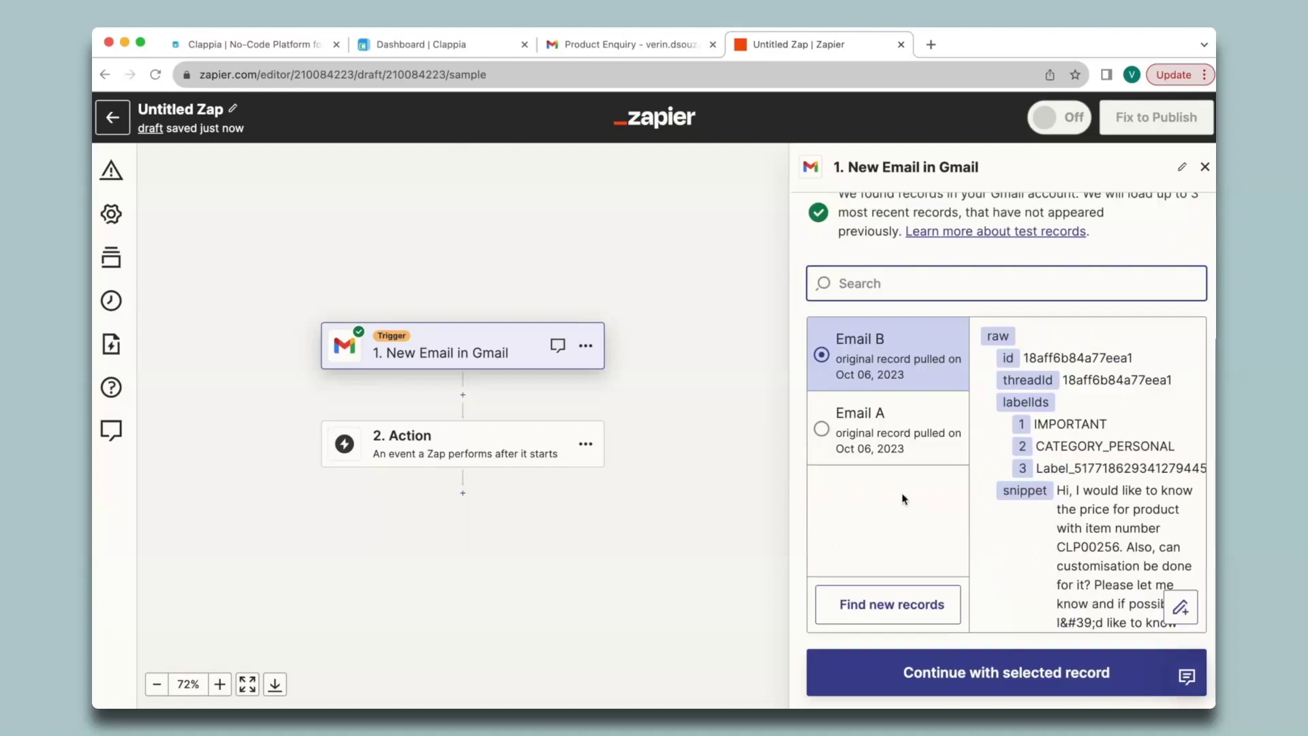
pyautogui.click(1028, 677)
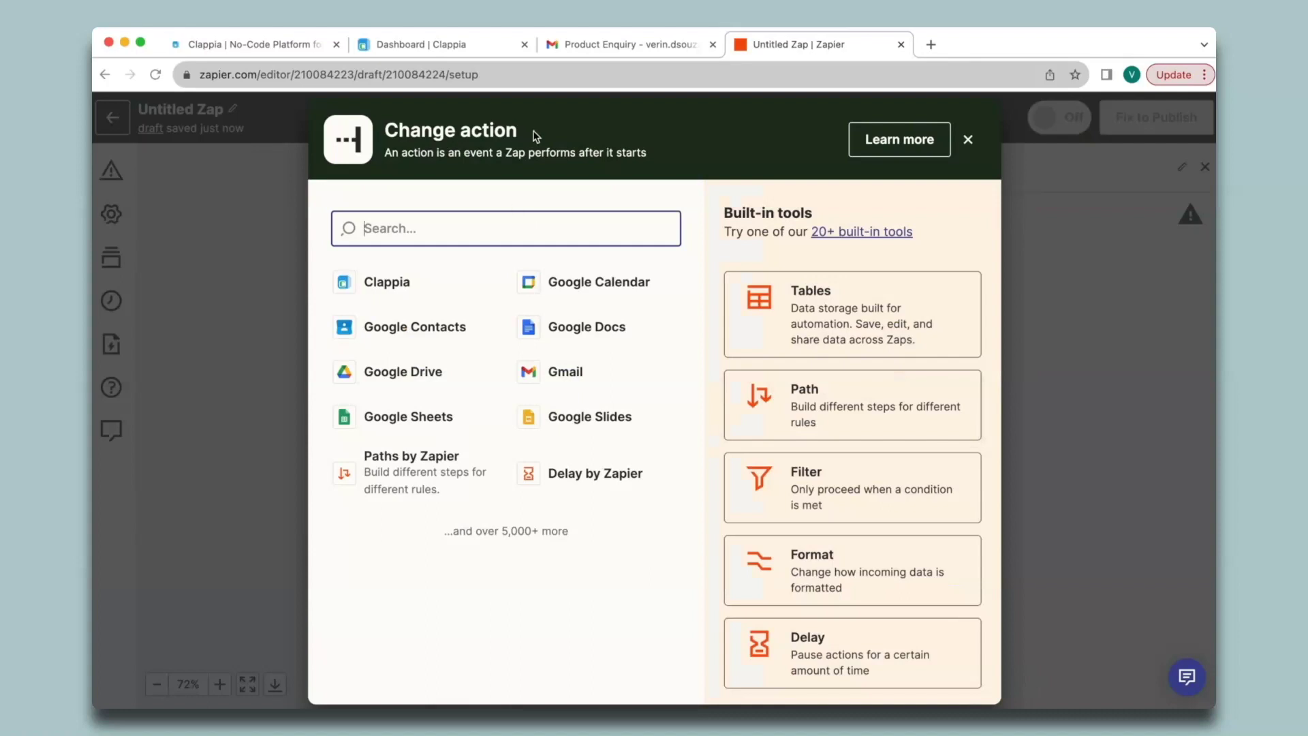
# - Set the Zap's action to Clappia with the Create Submission event
pyautogui.click(381, 282)
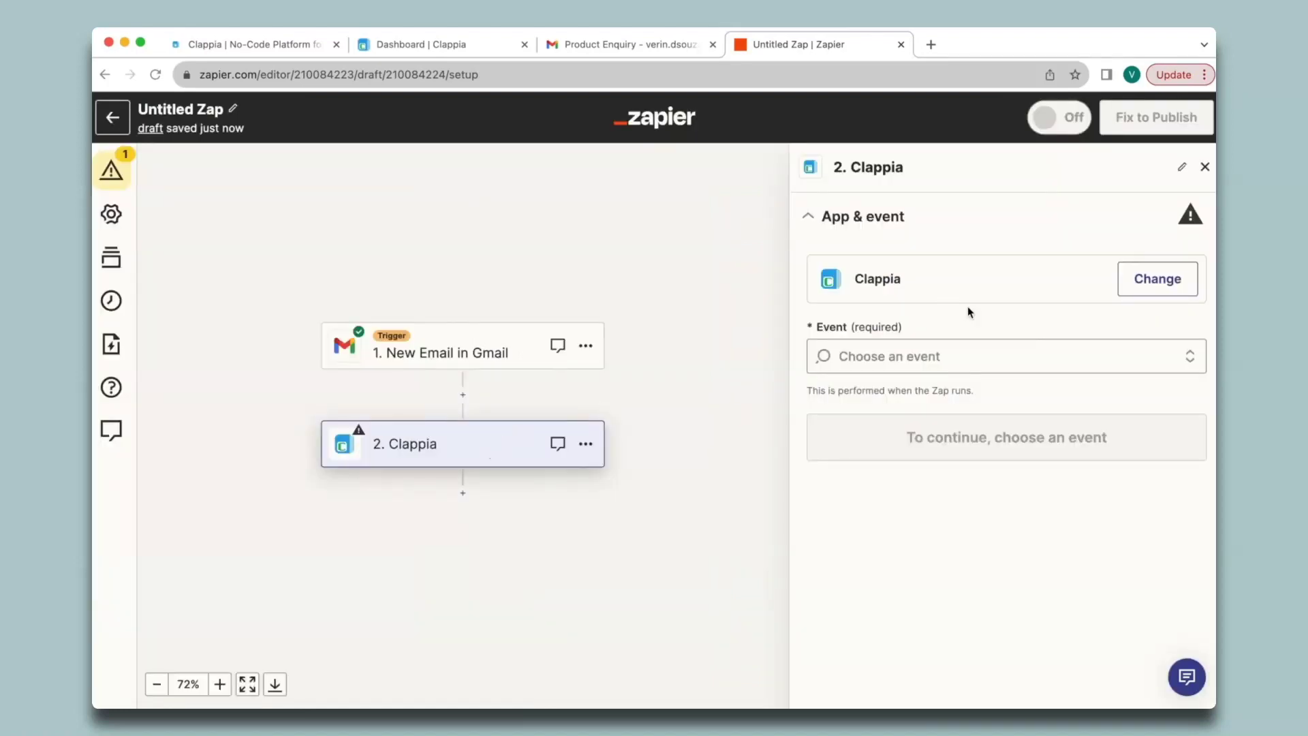
pyautogui.click(895, 361)
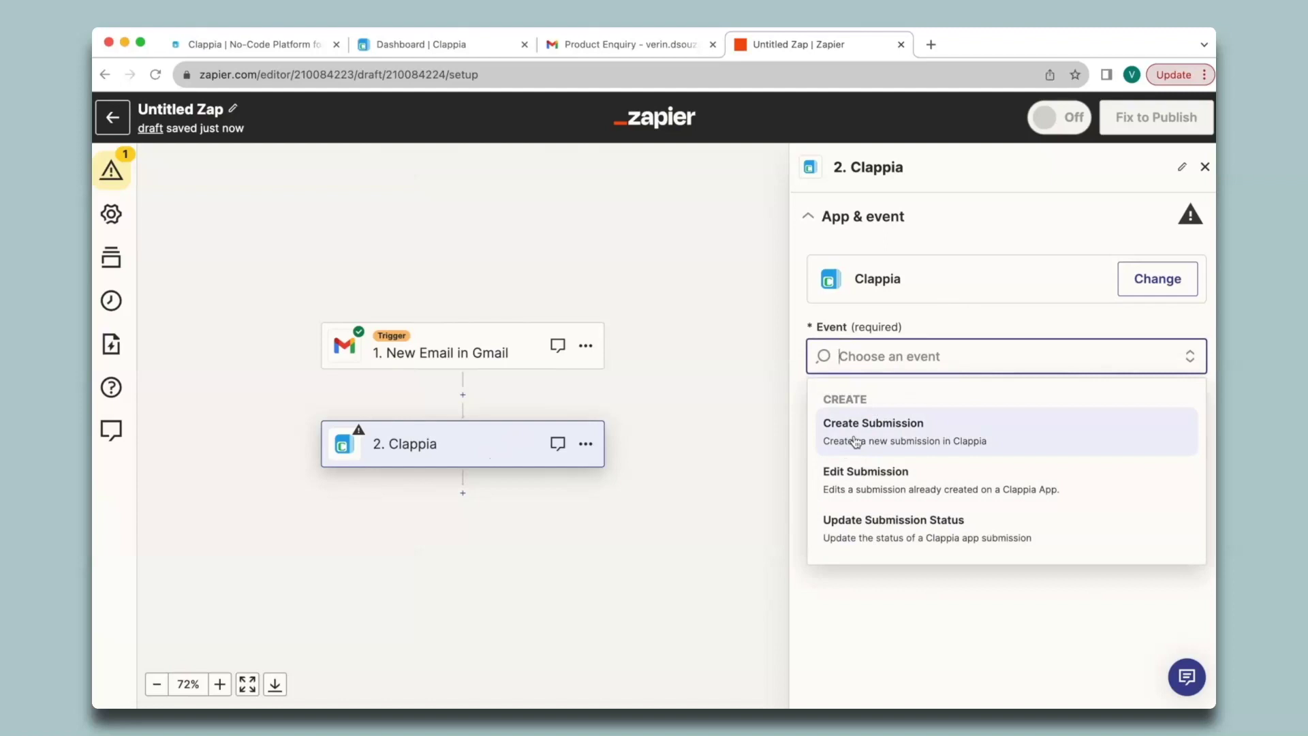
pyautogui.click(917, 443)
# - Connect the Clappia account to Zapier with its username and password, and proceed to the action's fields
pyautogui.click(917, 443)
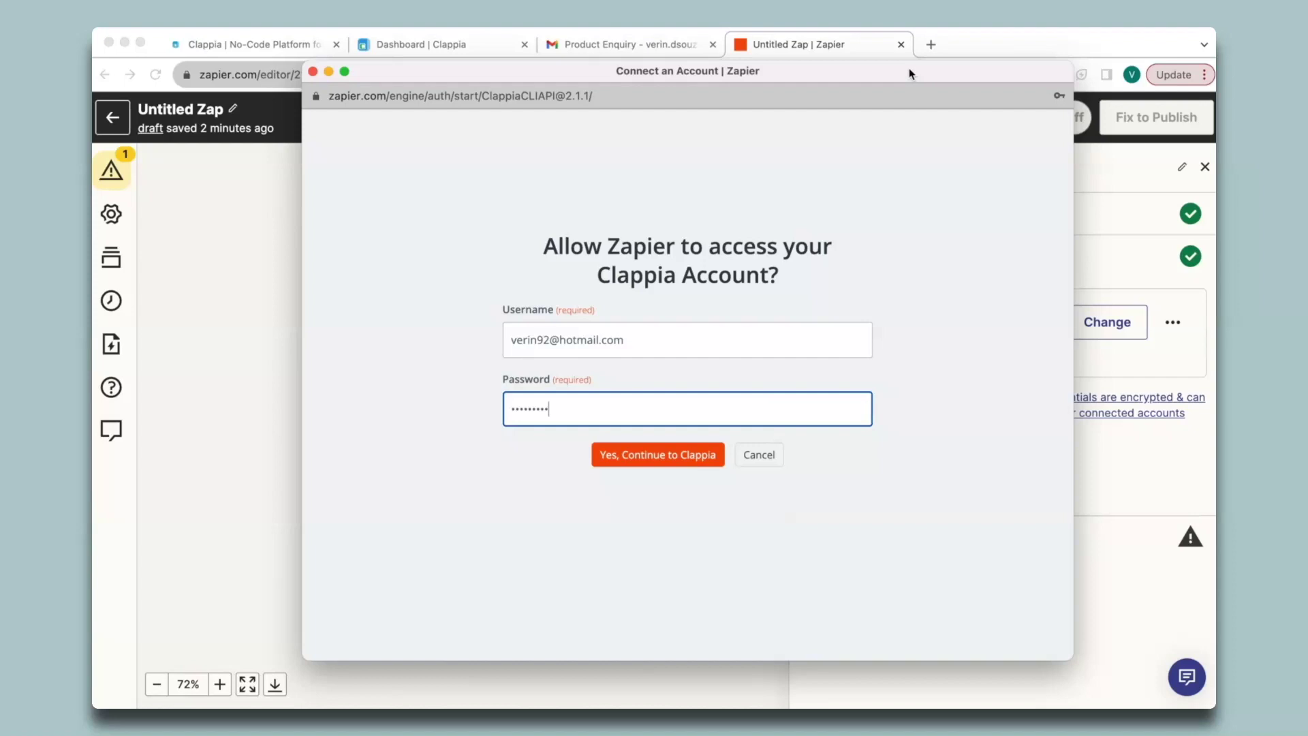
pyautogui.click(695, 455)
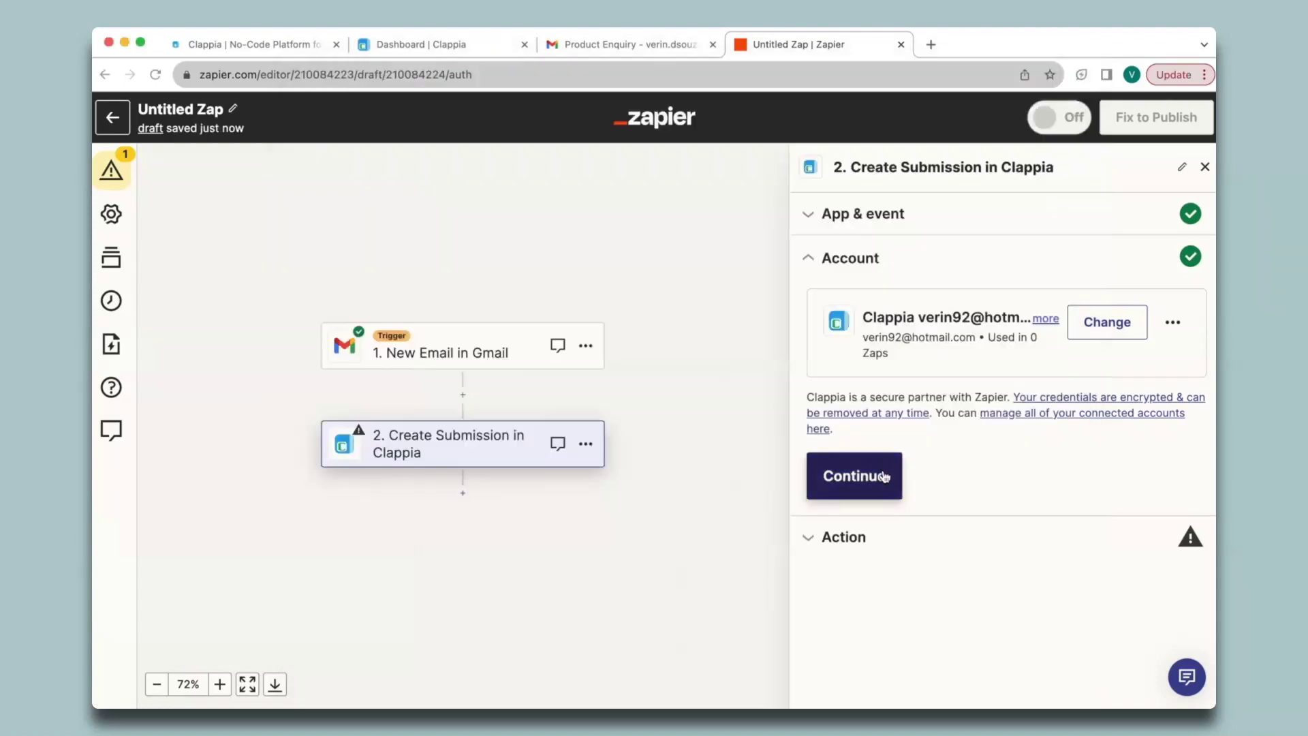
pyautogui.click(884, 475)
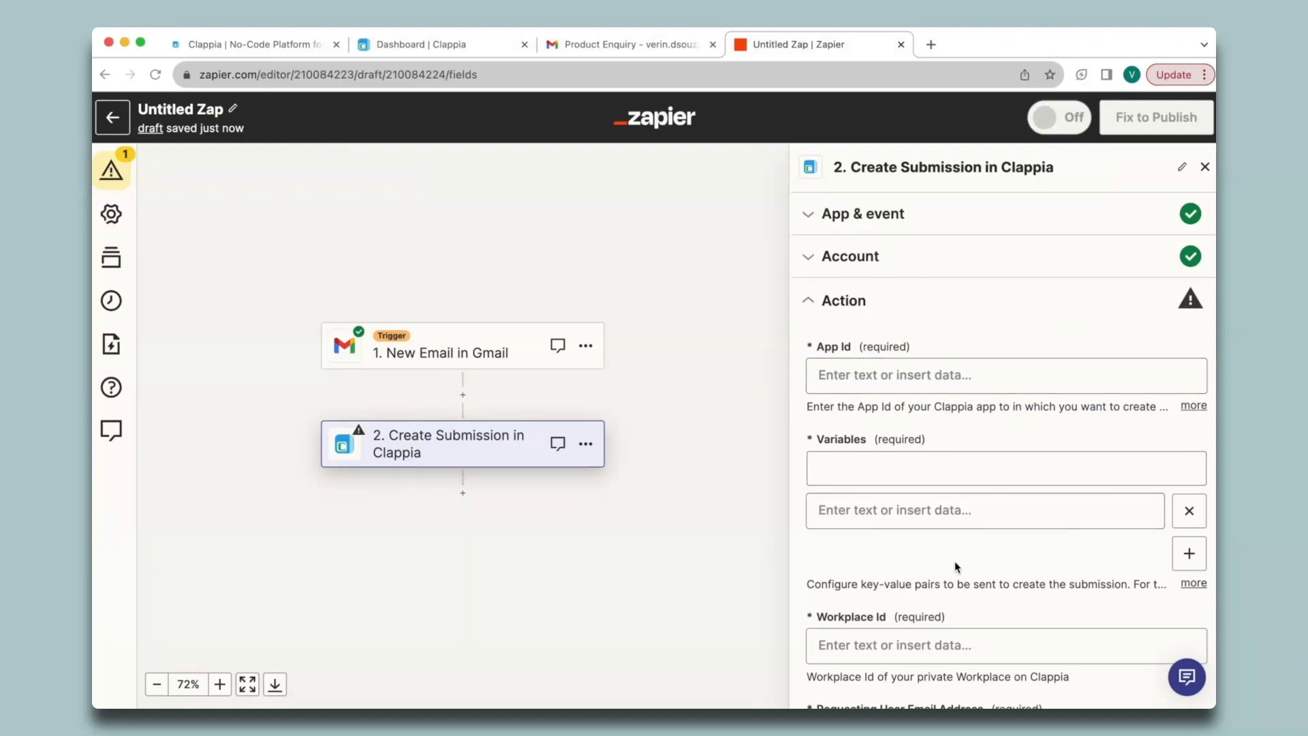
# - Switch to the Clappia dashboard and create a new app named Product Enquiries
pyautogui.click(411, 45)
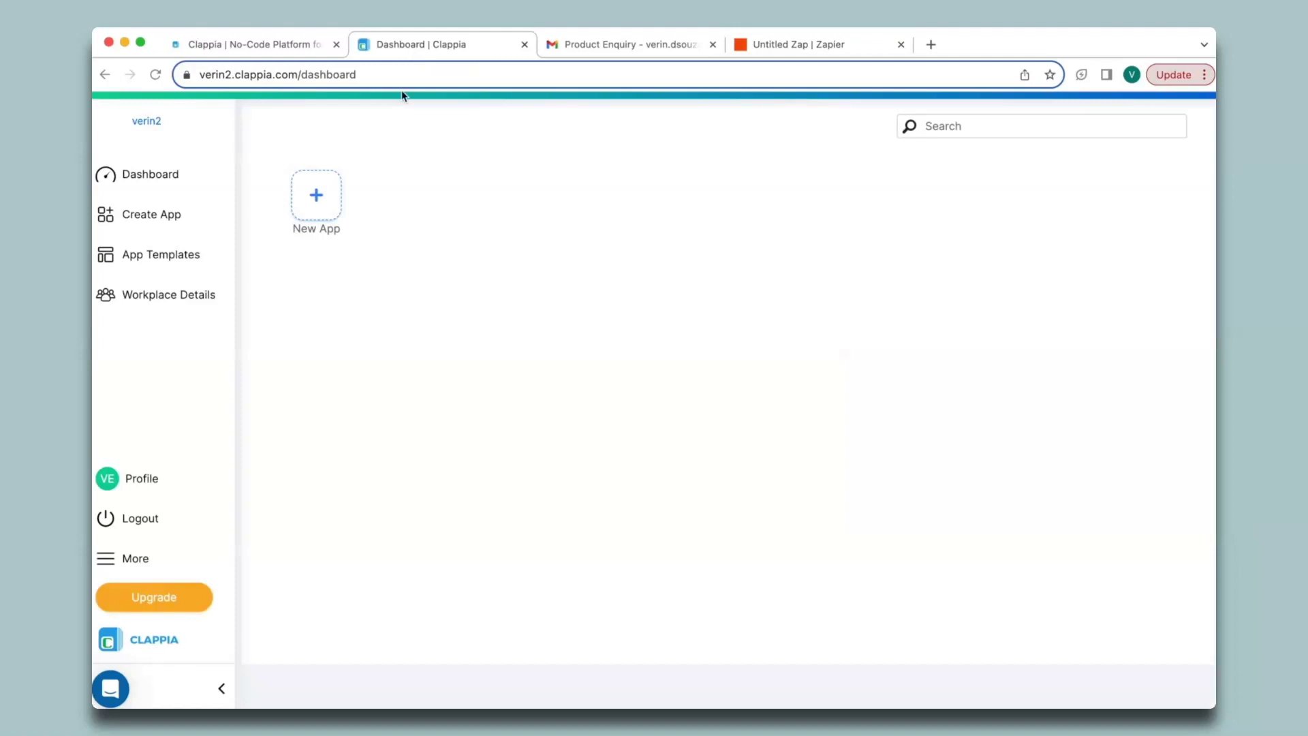
pyautogui.click(319, 197)
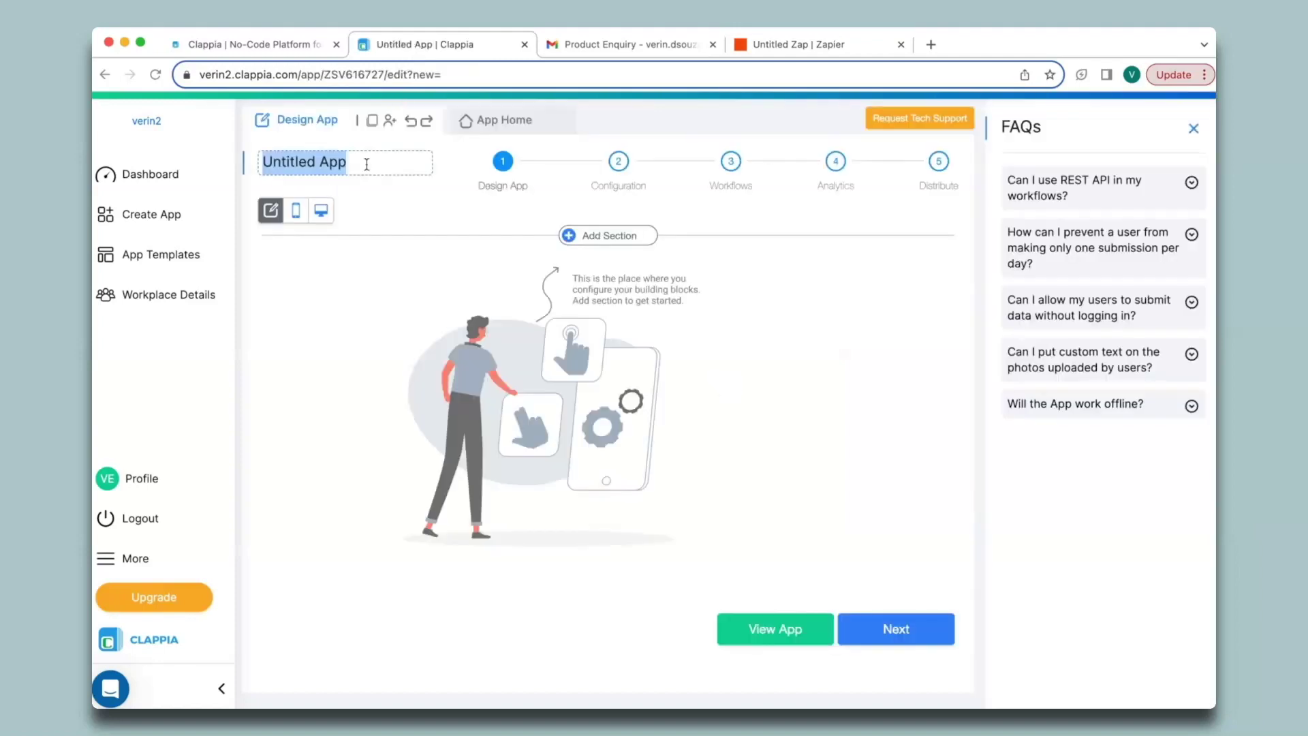
pyautogui.write('Product Enquiries')
pyautogui.press('Return')
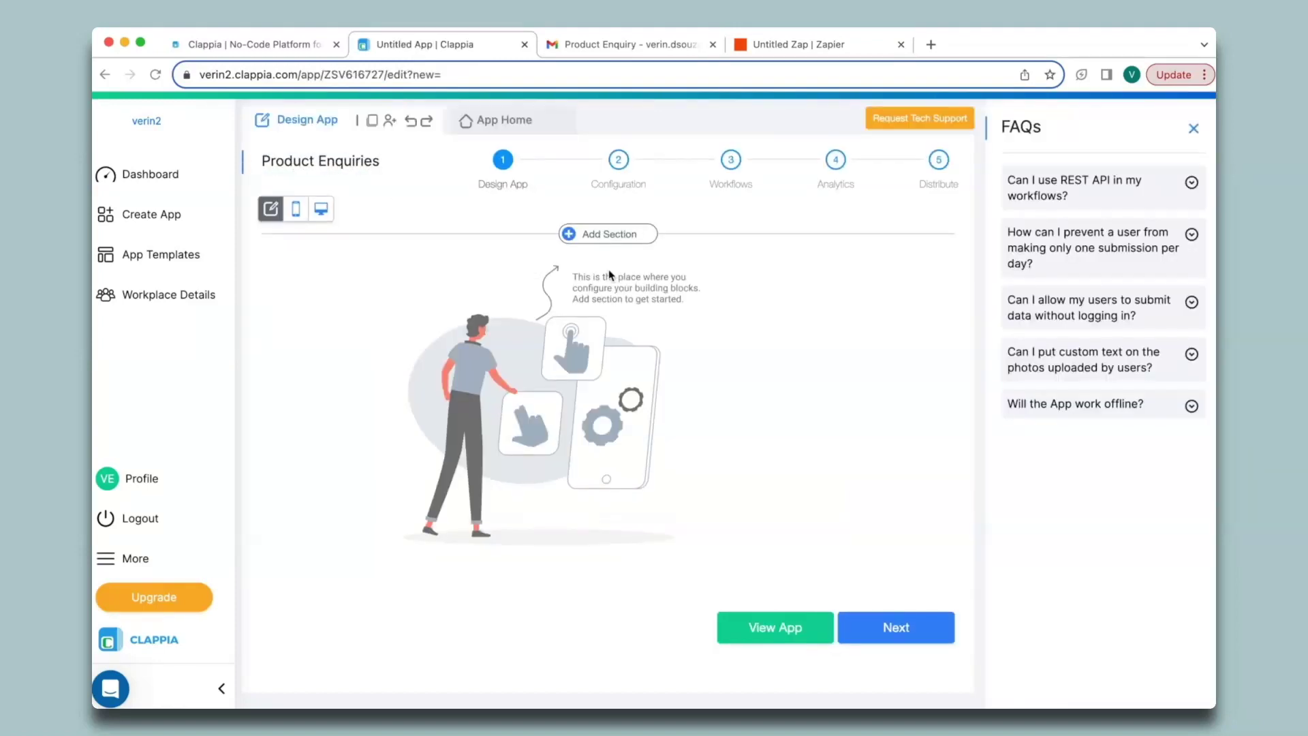
# - Add a section named Customer Enquiries to the app and save it
pyautogui.click(628, 237)
pyautogui.write('Customer Enquiries')
pyautogui.click(1080, 301)
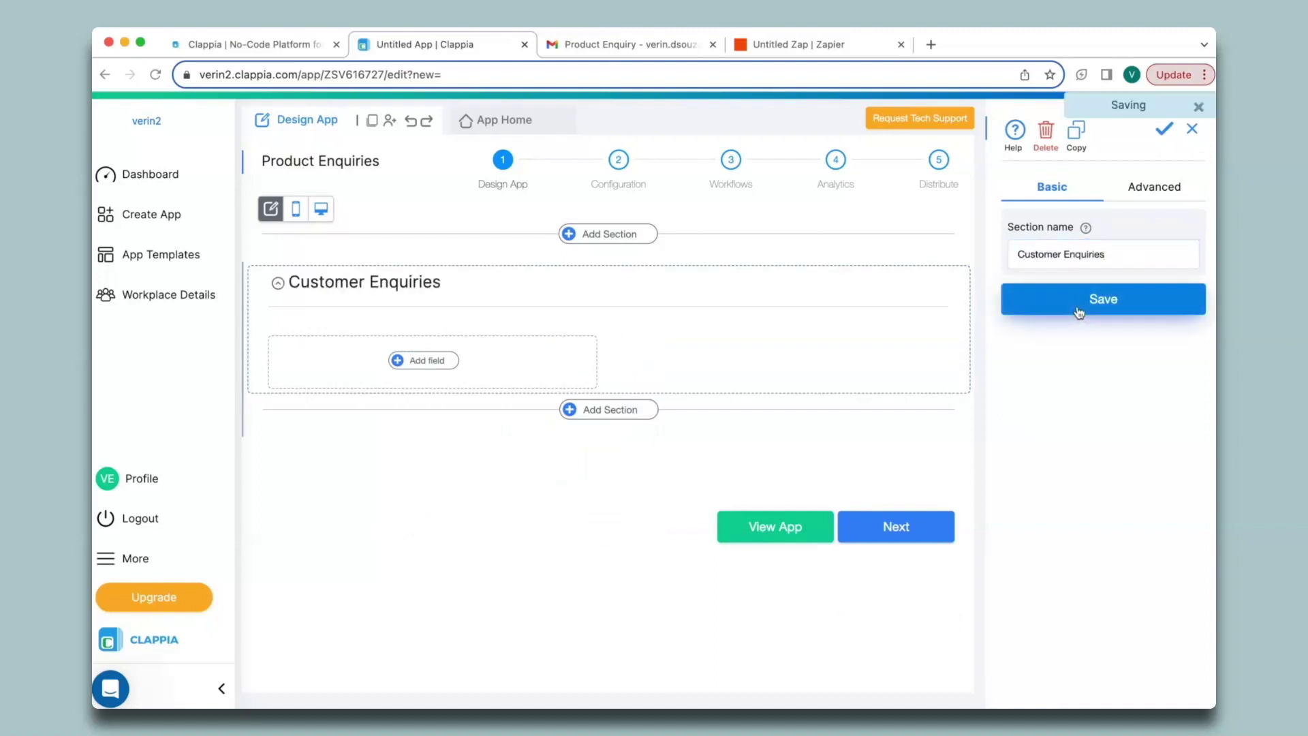
# - Add a Single Line Text field labelled Customer Email to the Customer Enquiries section and save it
pyautogui.click(438, 372)
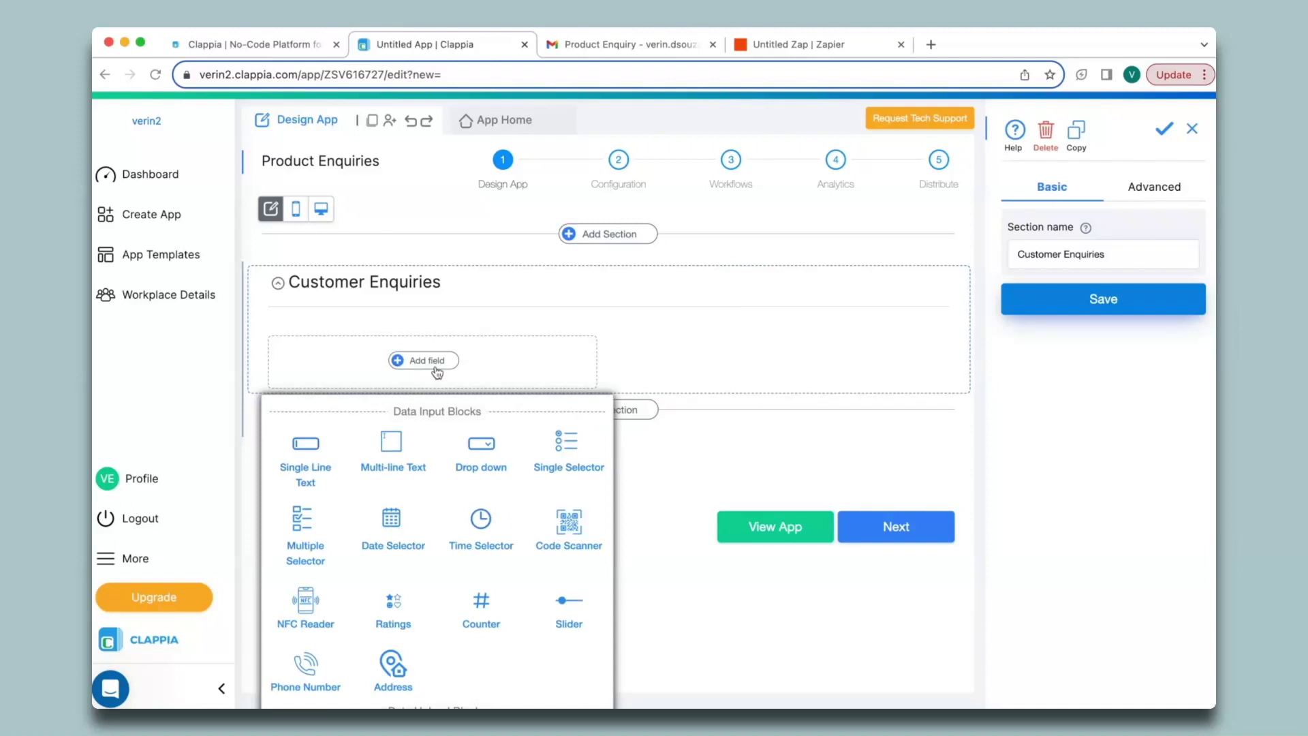
pyautogui.click(303, 452)
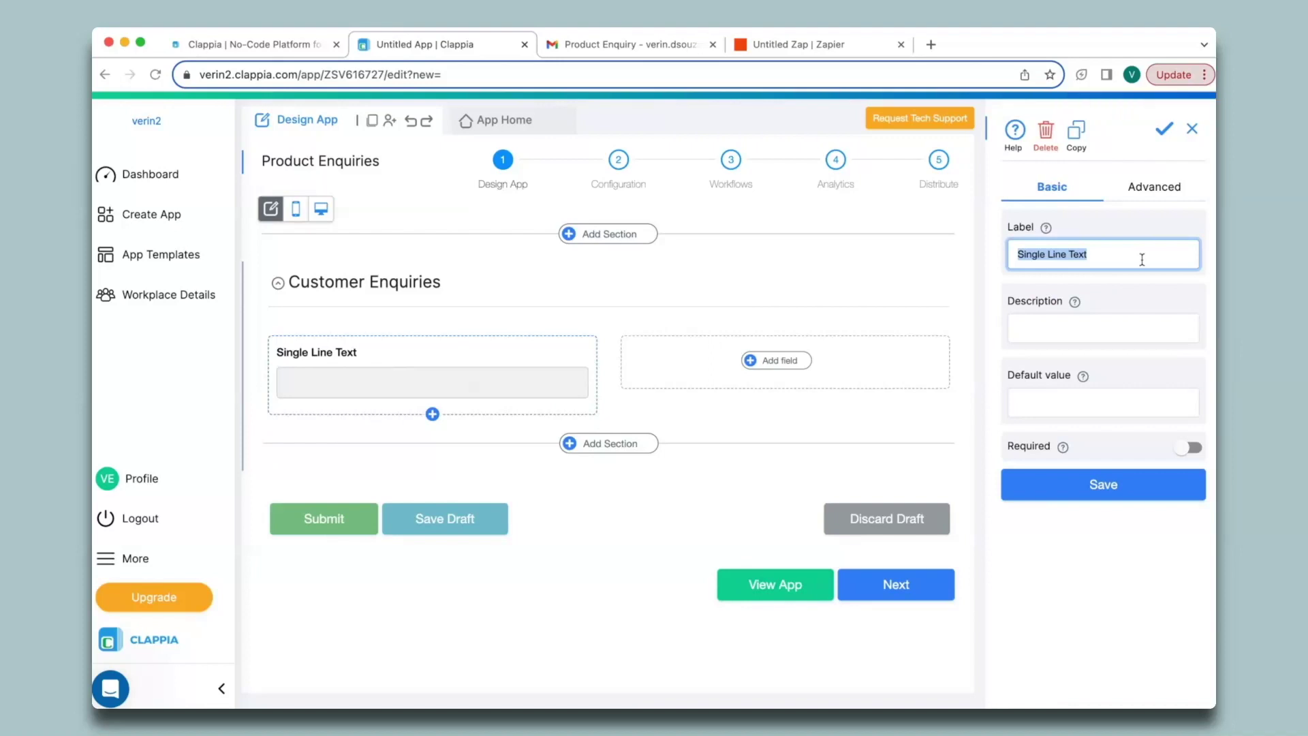
pyautogui.write('Customer Email')
pyautogui.click(1145, 489)
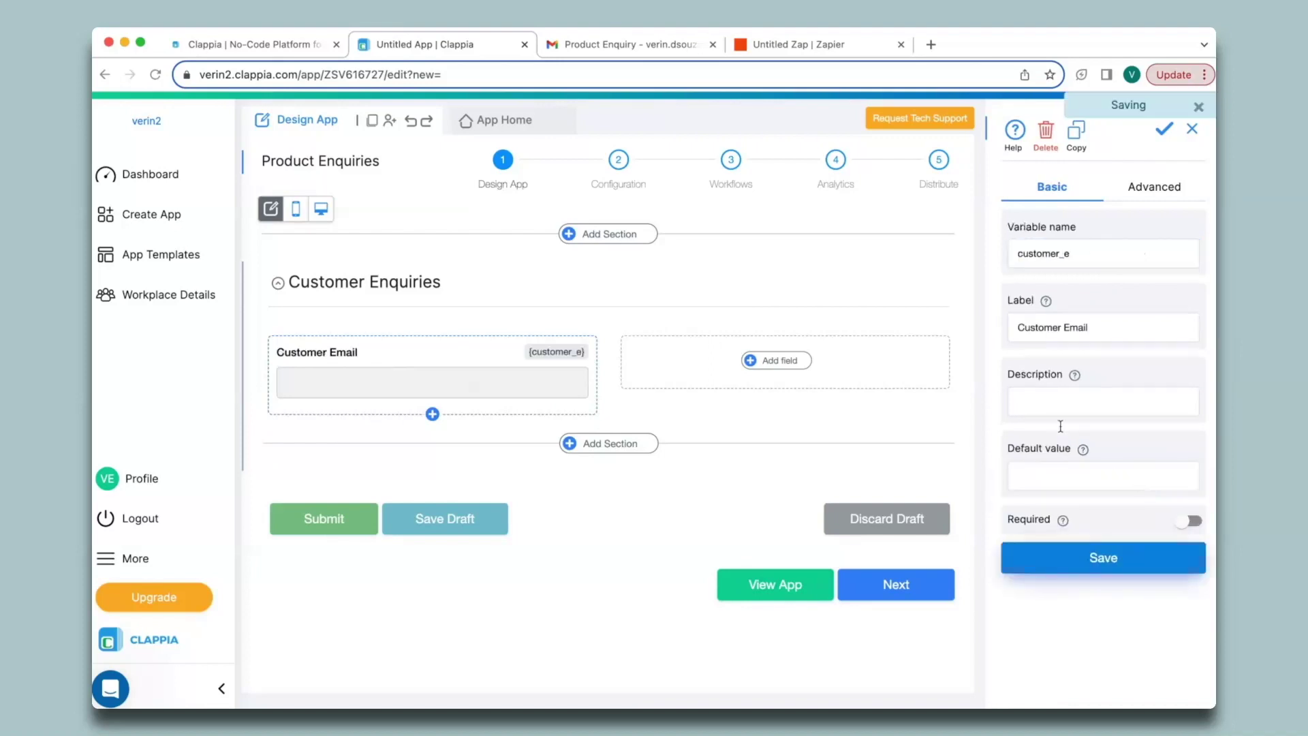
# - Add two Single Line Text fields labelled Date and Subject to the Customer Enquiries section
pyautogui.click(765, 363)
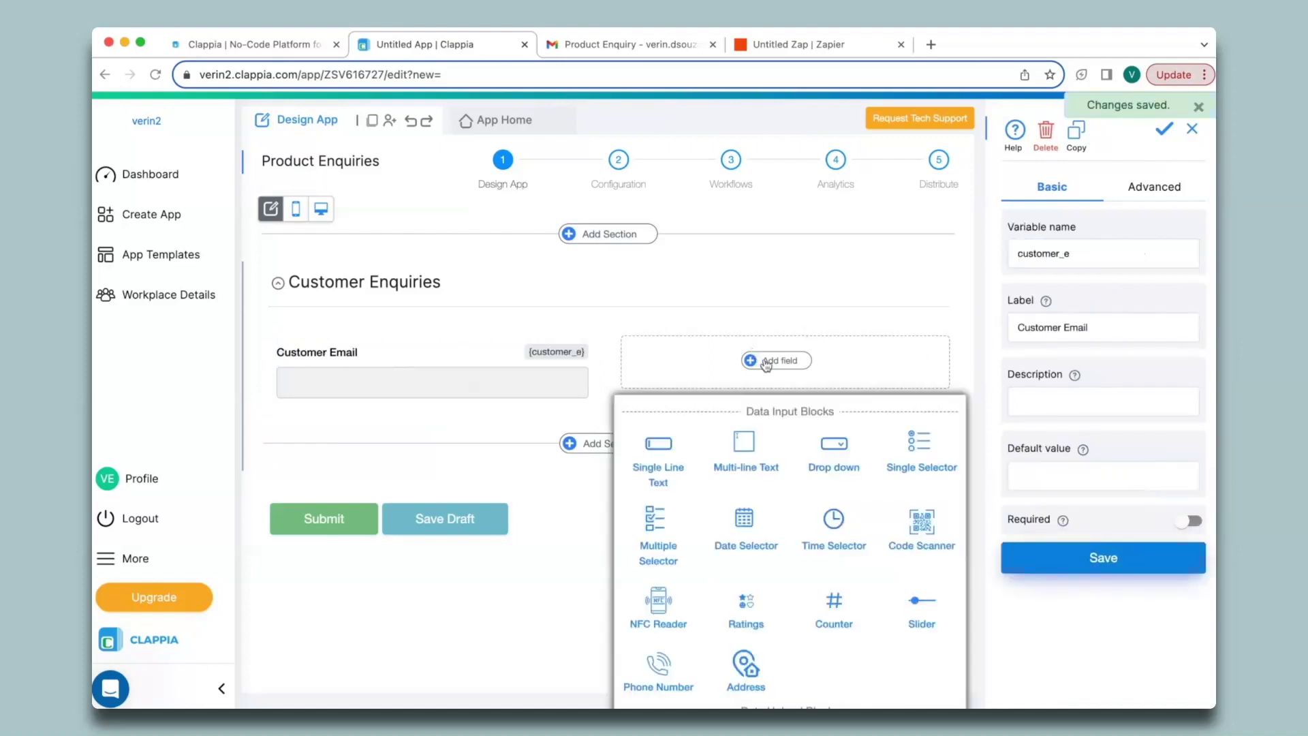
pyautogui.click(673, 461)
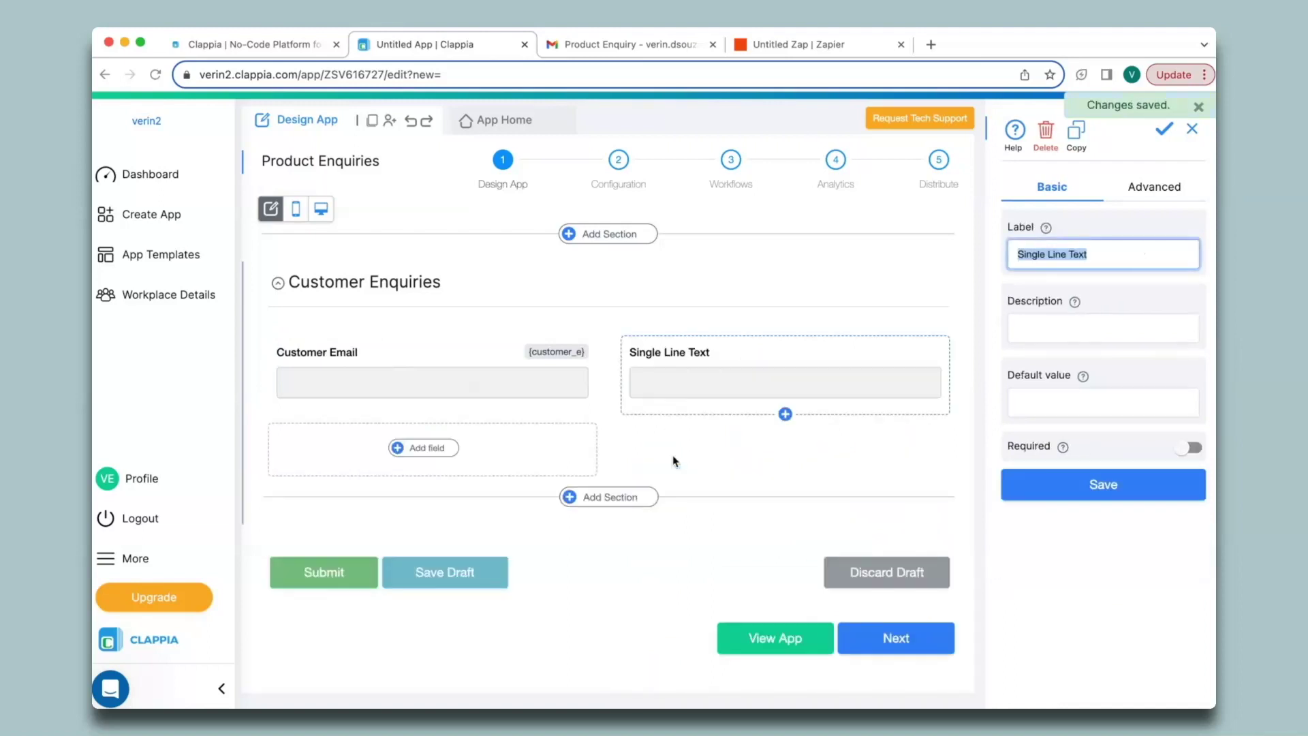
pyautogui.write('Date')
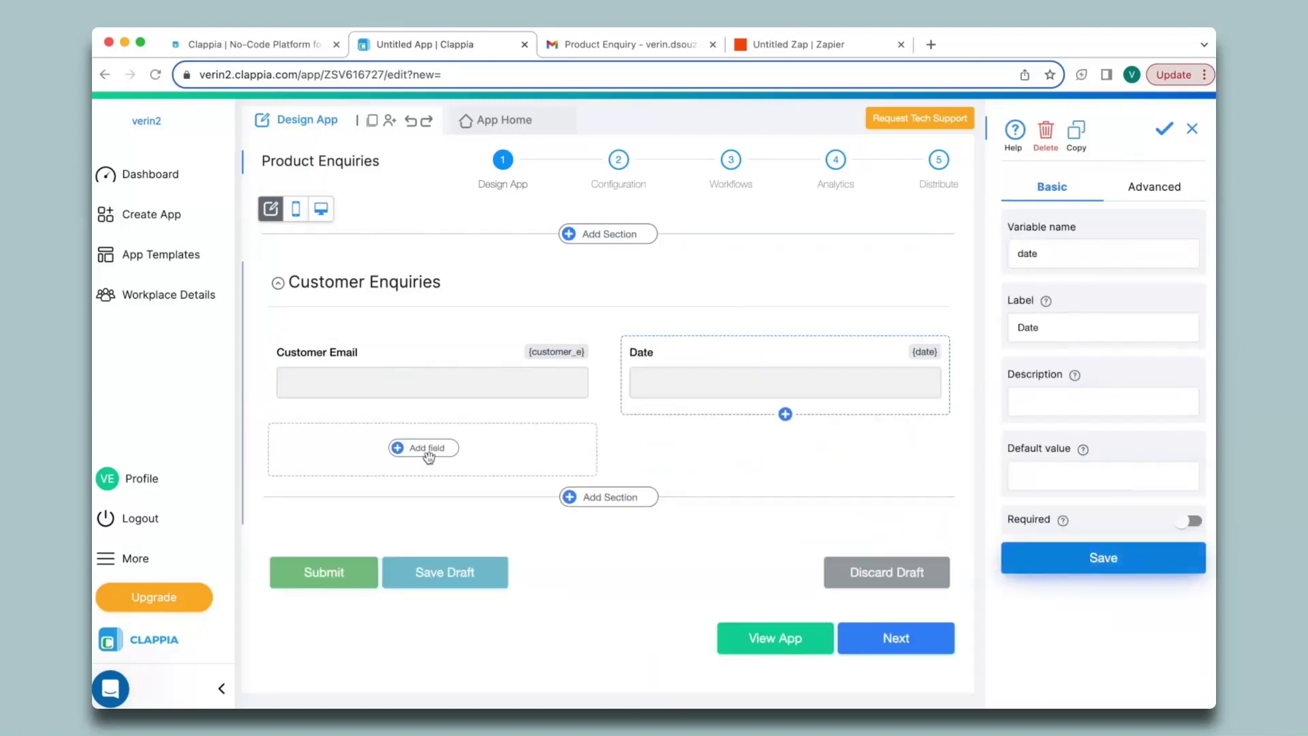
pyautogui.click(429, 458)
pyautogui.click(306, 545)
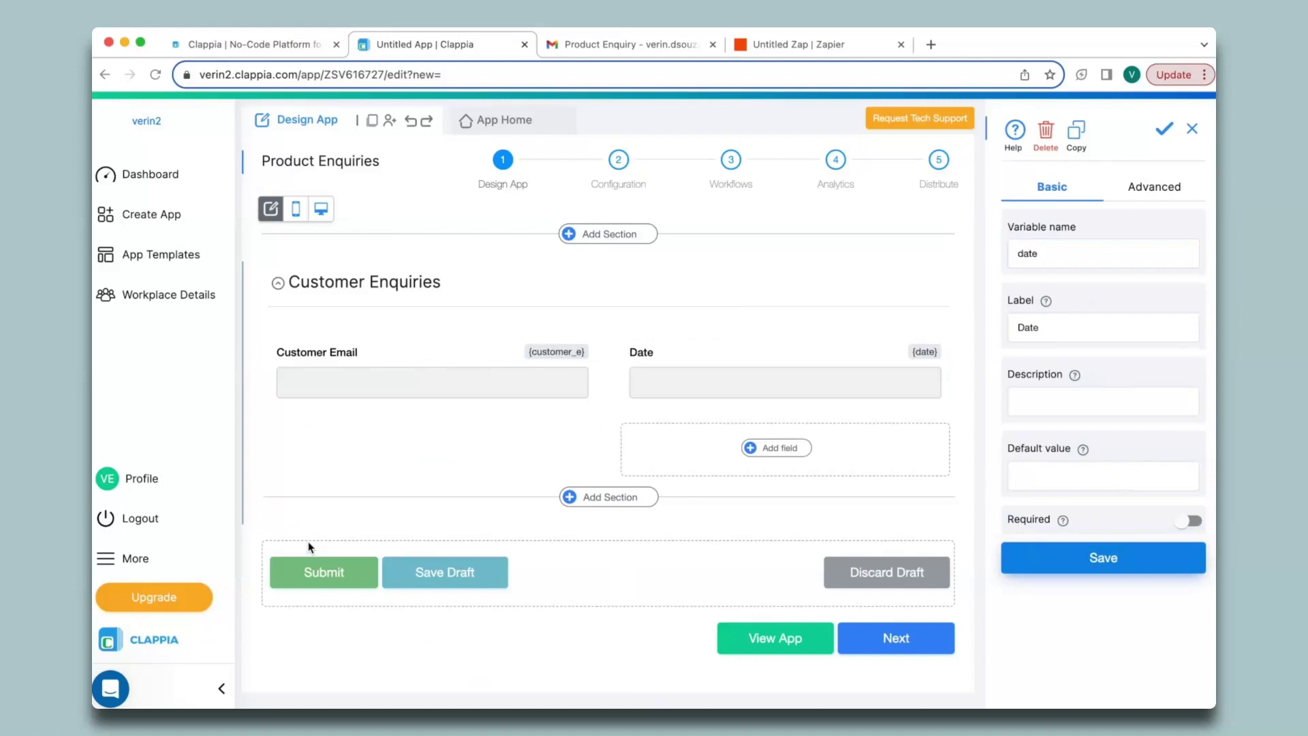
pyautogui.write('Subject')
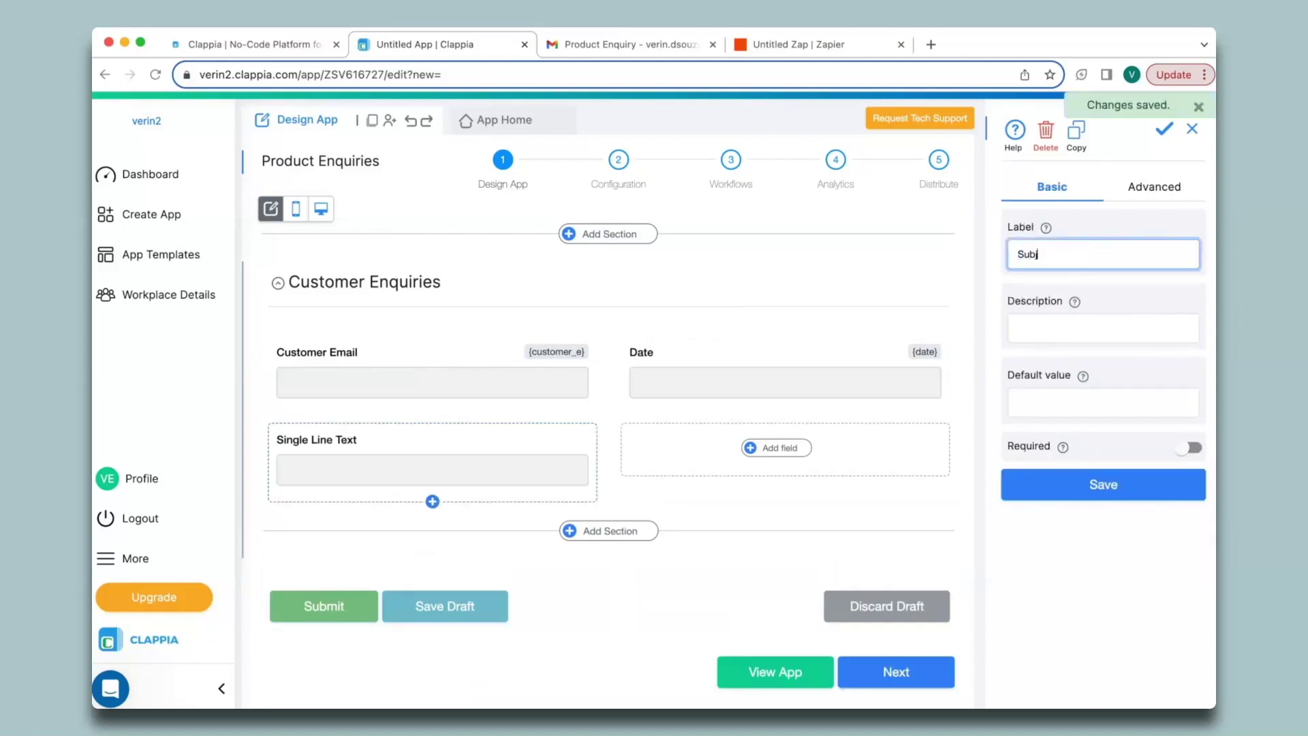
# - Add a Multi-line Text field labelled Customer Requirements beside the Subject field
pyautogui.click(777, 447)
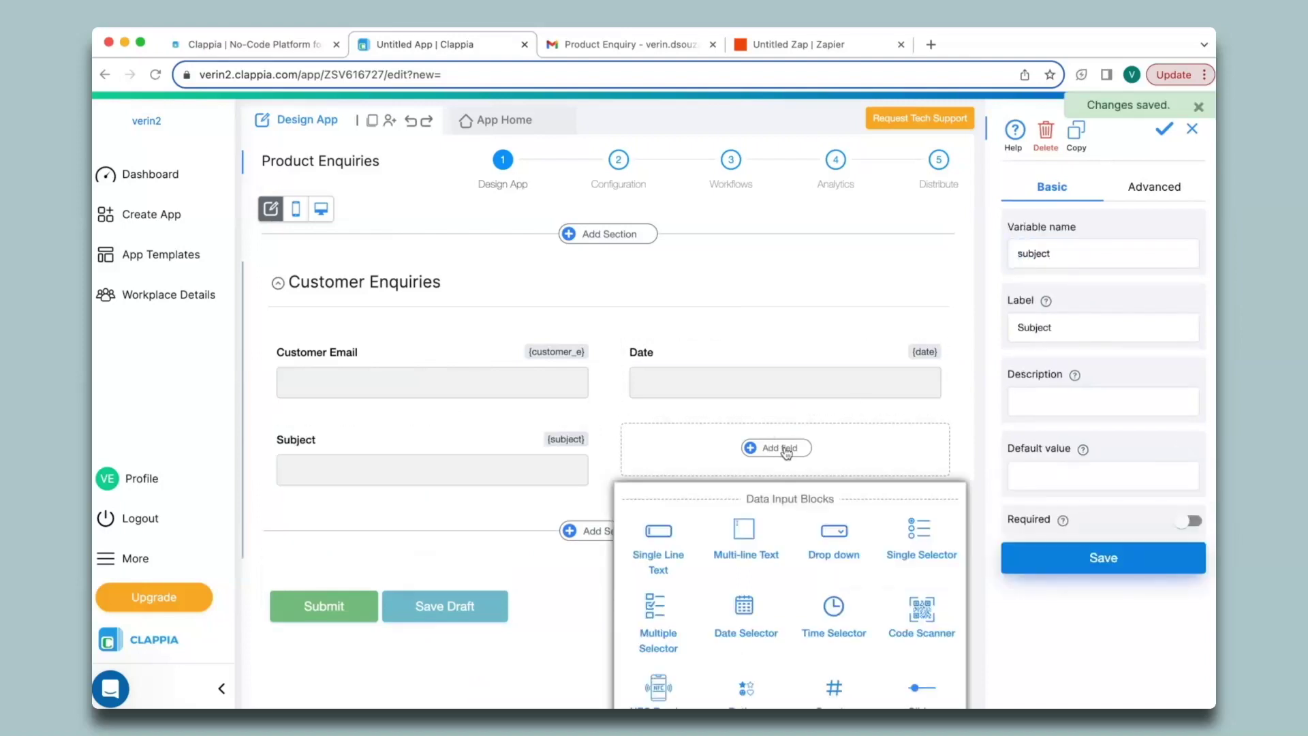
pyautogui.click(751, 538)
pyautogui.write('Customer Requirements')
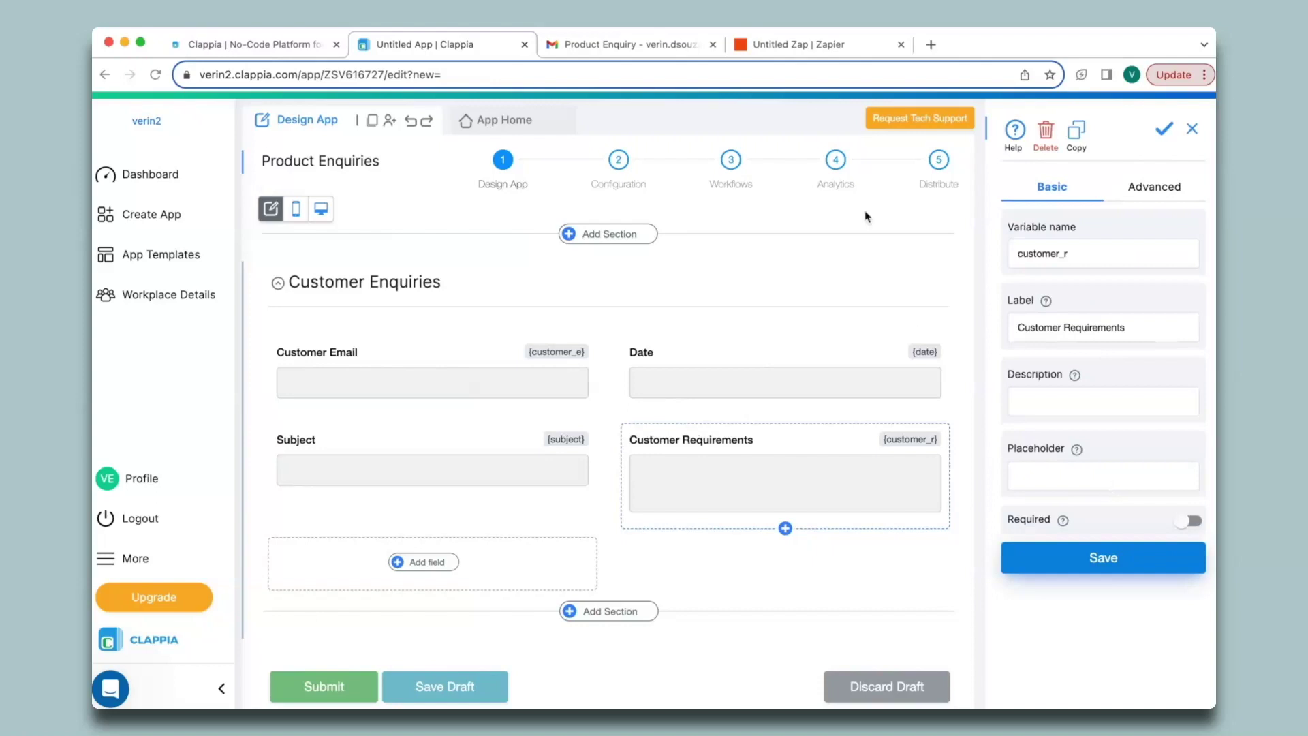
# - Copy the app ID ZSV616727 from the Product Enquiries app's web address into the App Id of the Zapier Clappia action
pyautogui.click(832, 47)
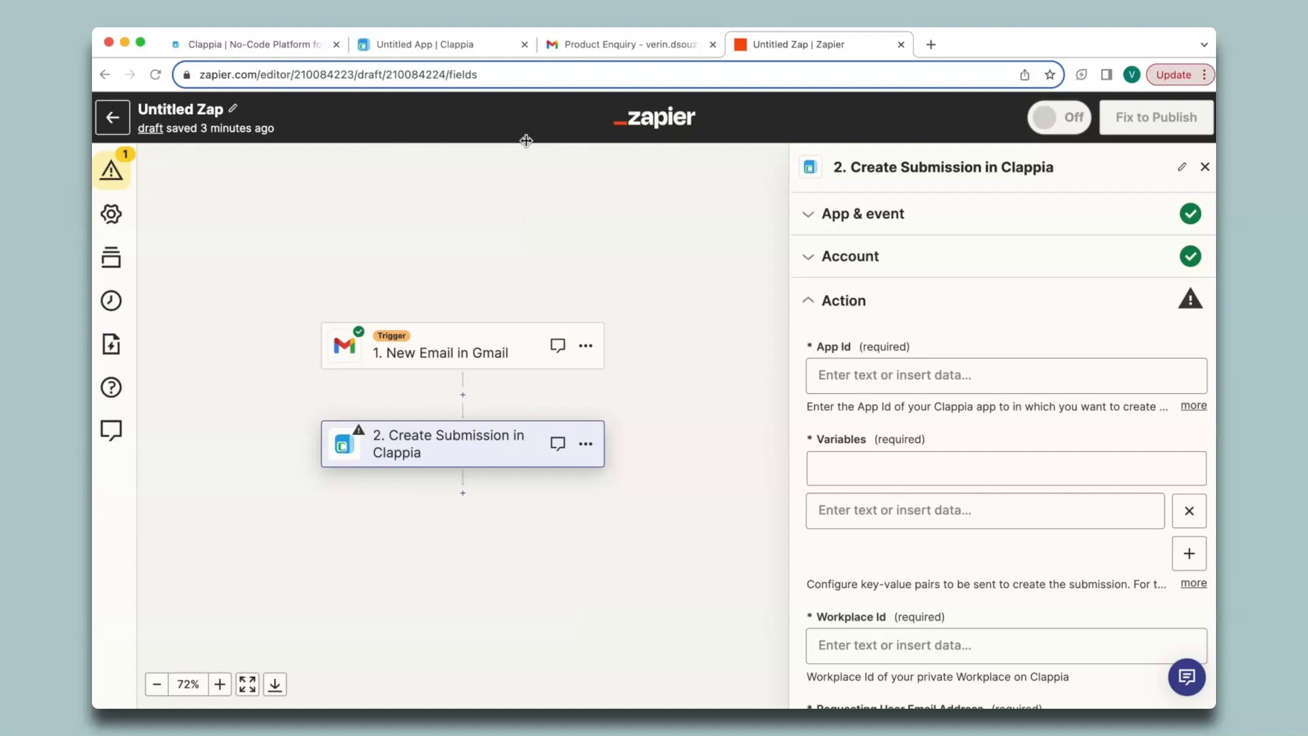
pyautogui.click(439, 45)
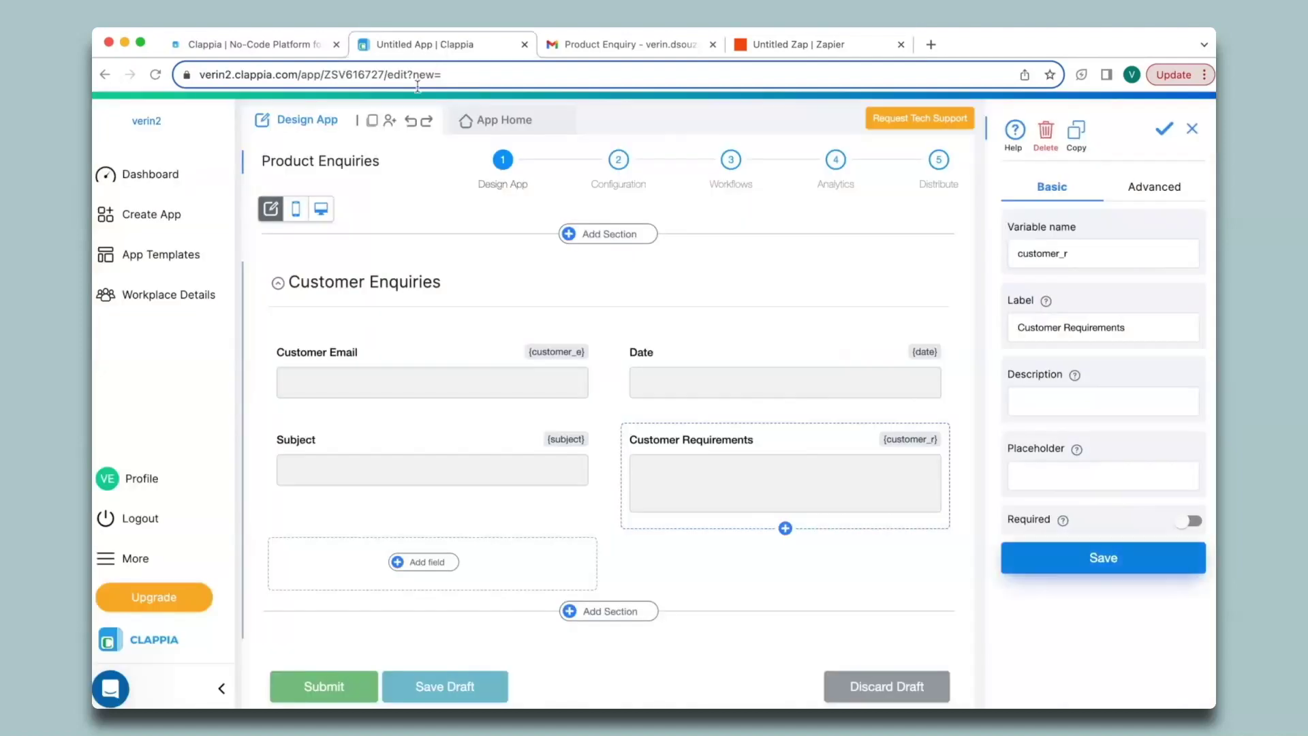
pyautogui.doubleClick(381, 75)
pyautogui.press('super+c')
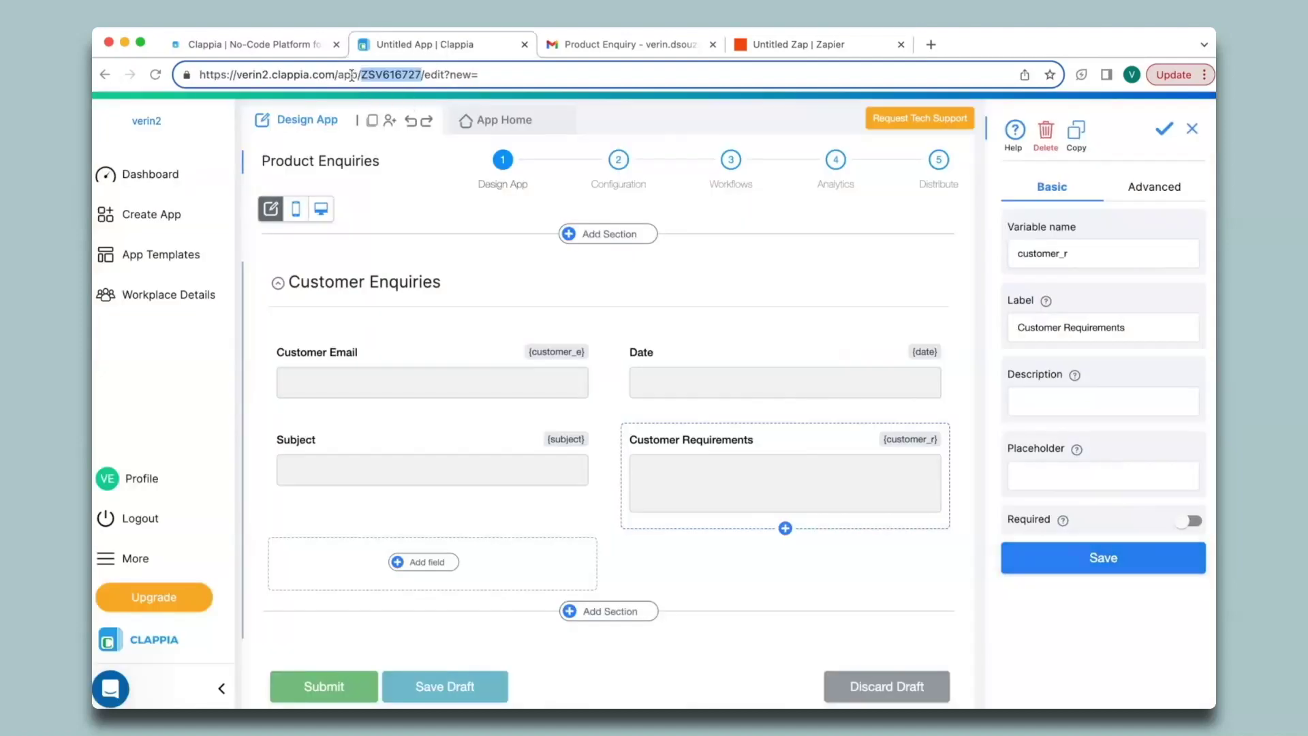
pyautogui.click(785, 47)
pyautogui.click(900, 377)
pyautogui.press('super+v')
# - Copy the Customer Email field's variable name customer_e into the Zap's first variable and map it to the Gmail From Email data
pyautogui.click(865, 470)
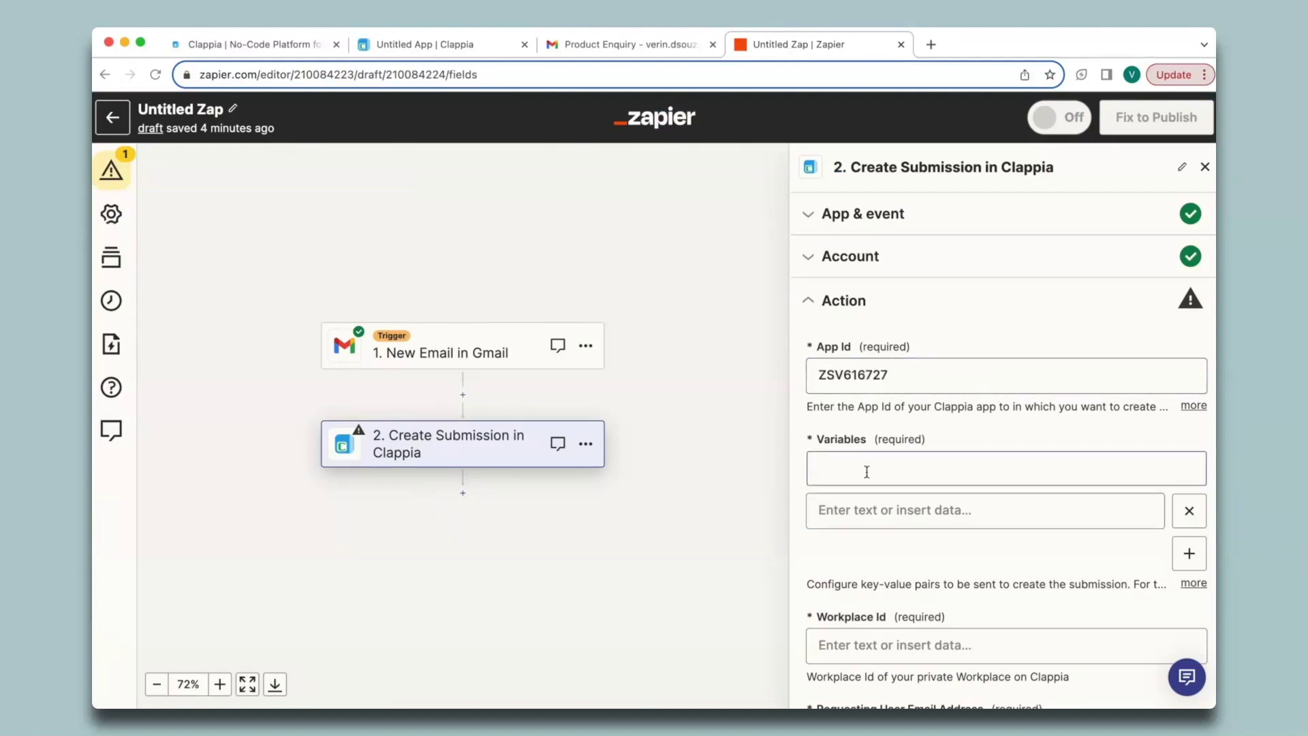
pyautogui.click(432, 47)
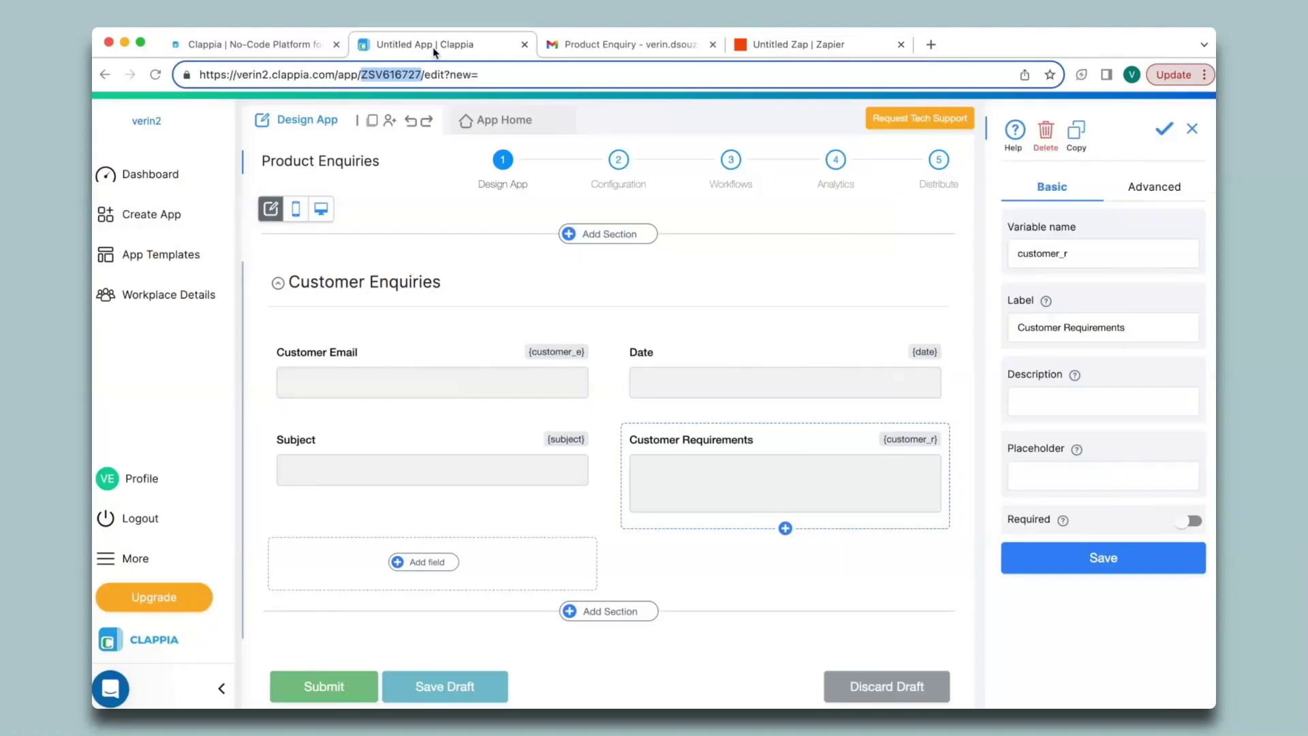
pyautogui.click(574, 357)
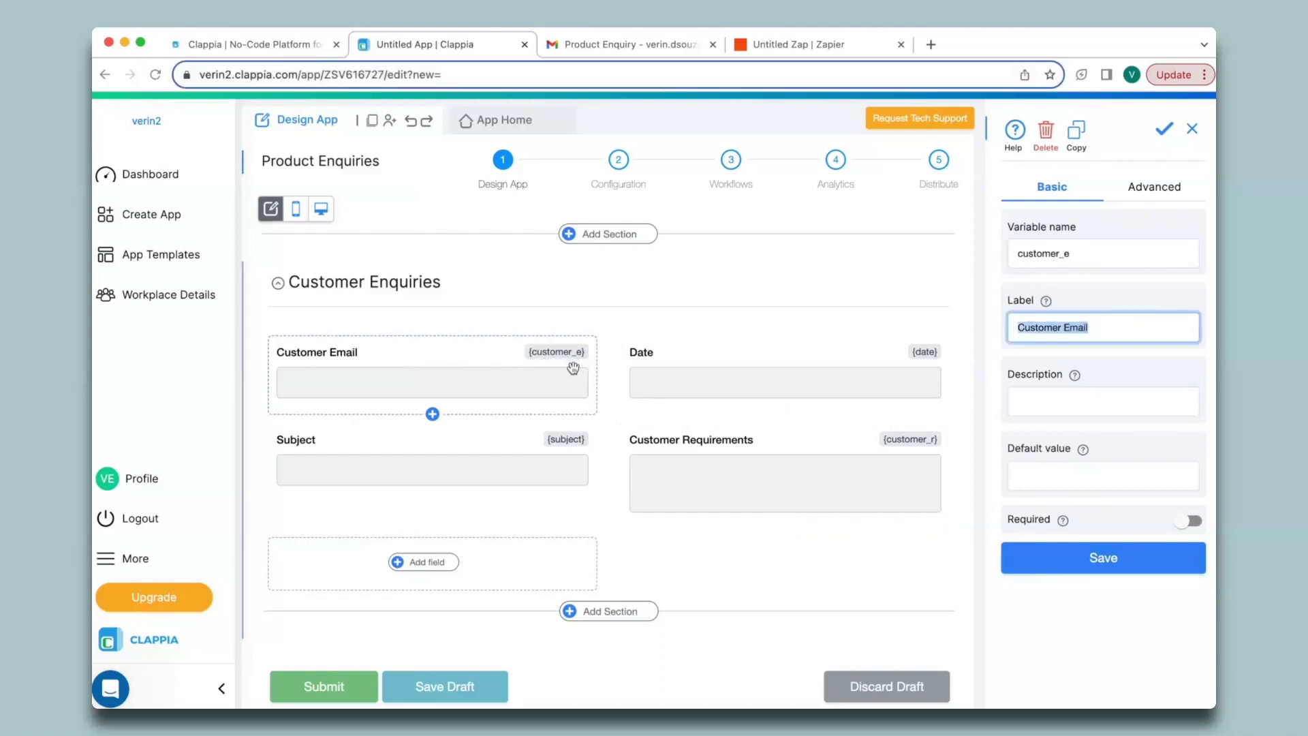
pyautogui.doubleClick(1090, 253)
pyautogui.hotkey('ctrl', 'c')
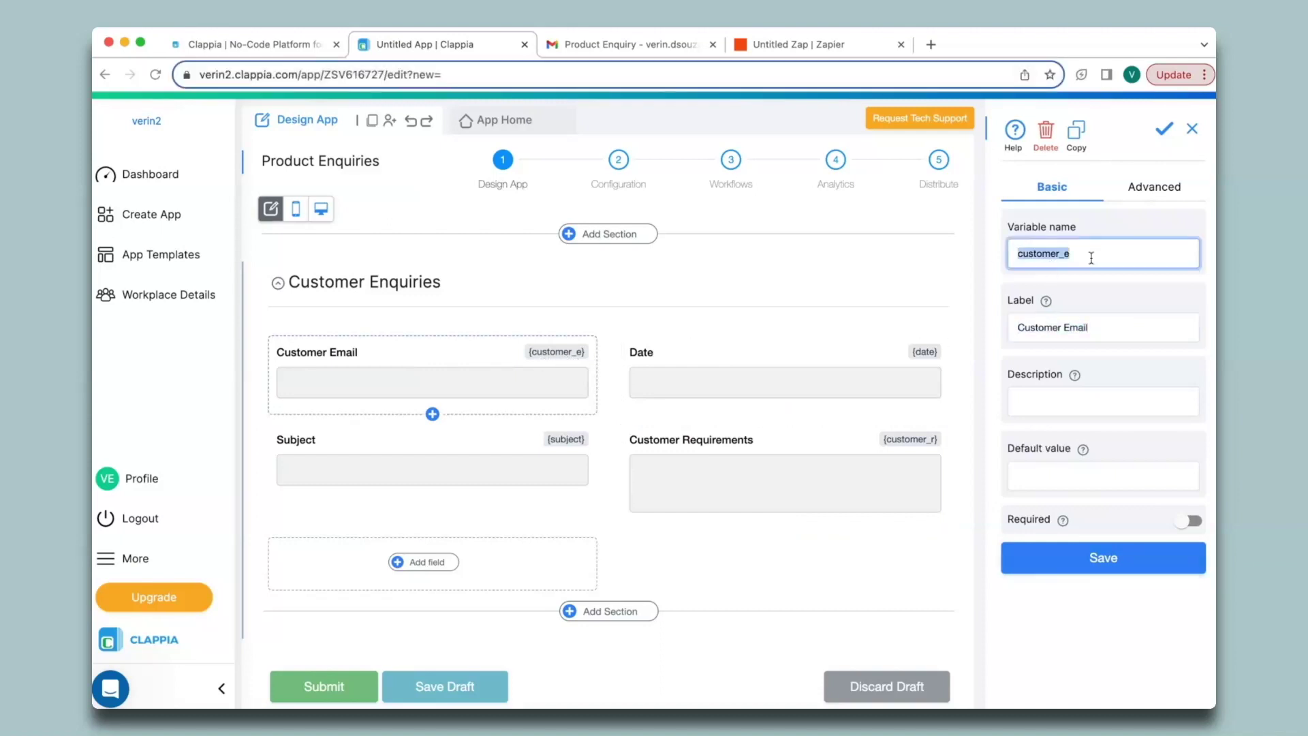
pyautogui.click(779, 44)
pyautogui.hotkey('ctrl', 'v')
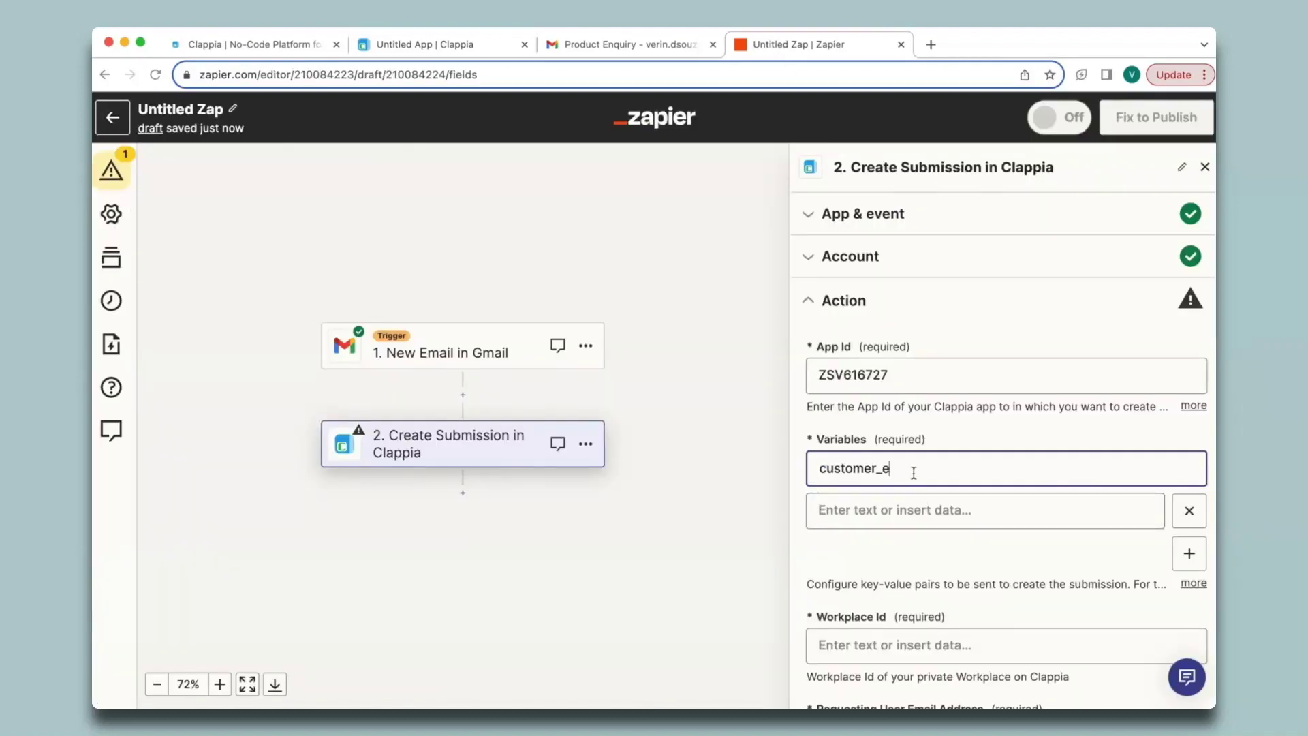
pyautogui.click(985, 512)
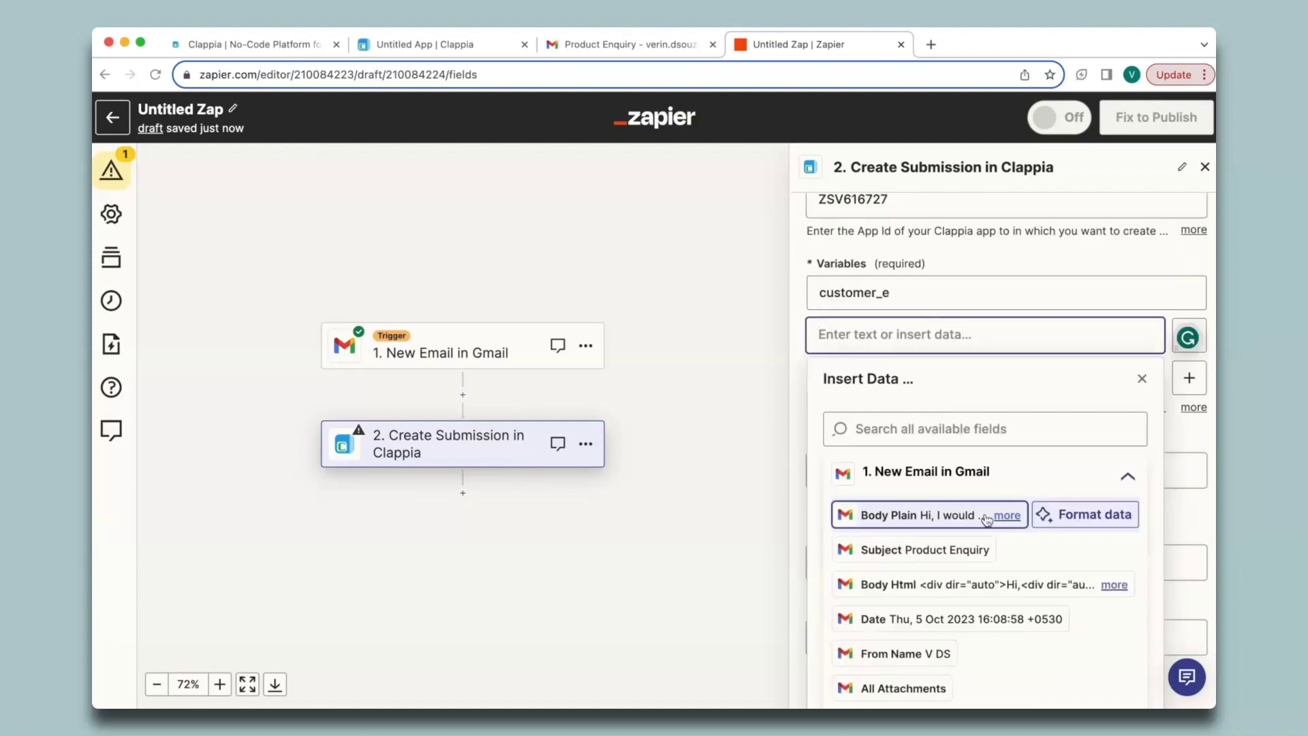
pyautogui.scroll(-2, 986, 519)
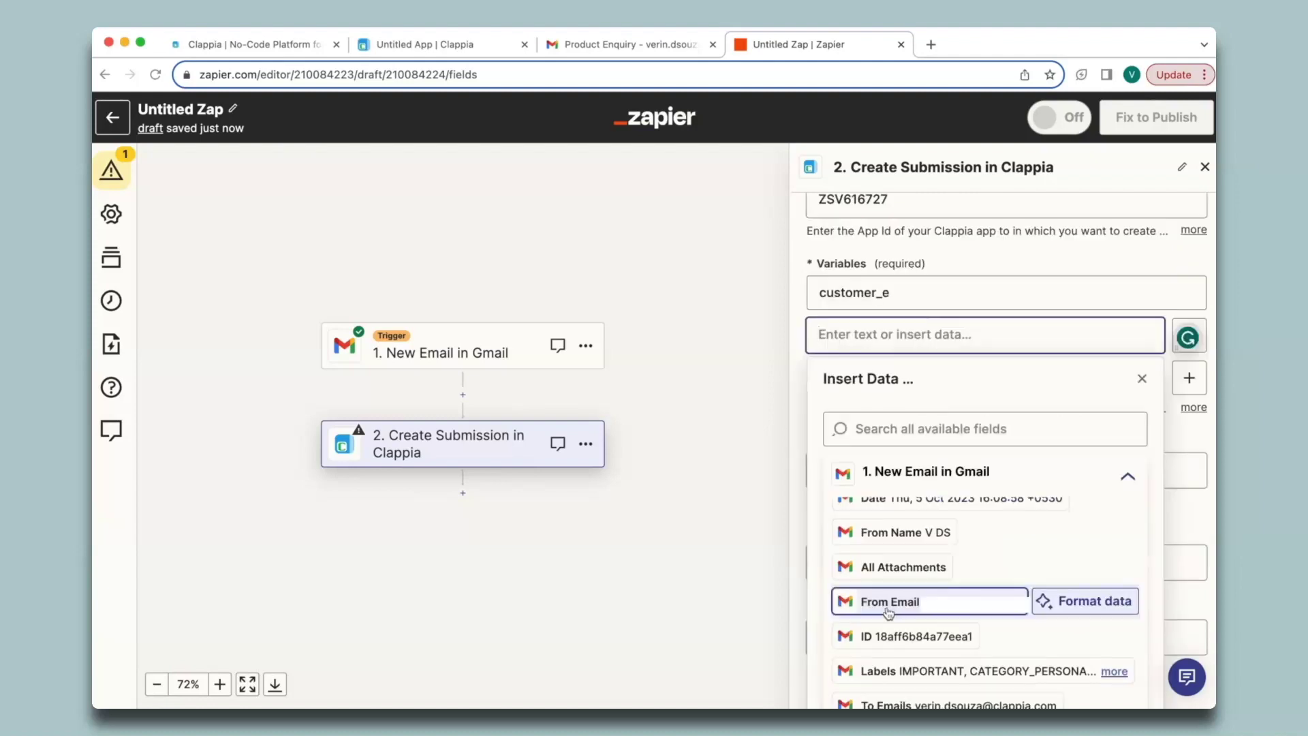
pyautogui.click(894, 603)
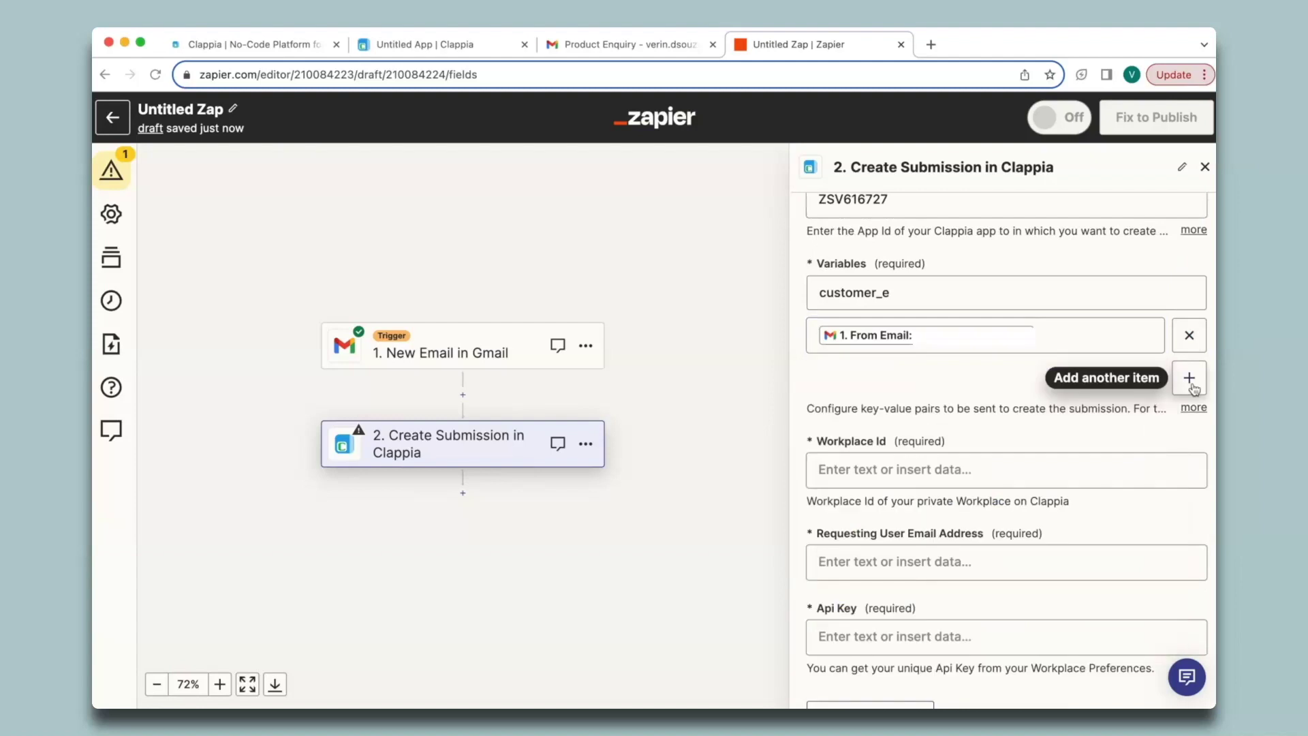
# - Add the variables date, subject and customer_r, mapped to the Gmail email's Date, Subject and Body Plain respectively
pyautogui.click(1189, 379)
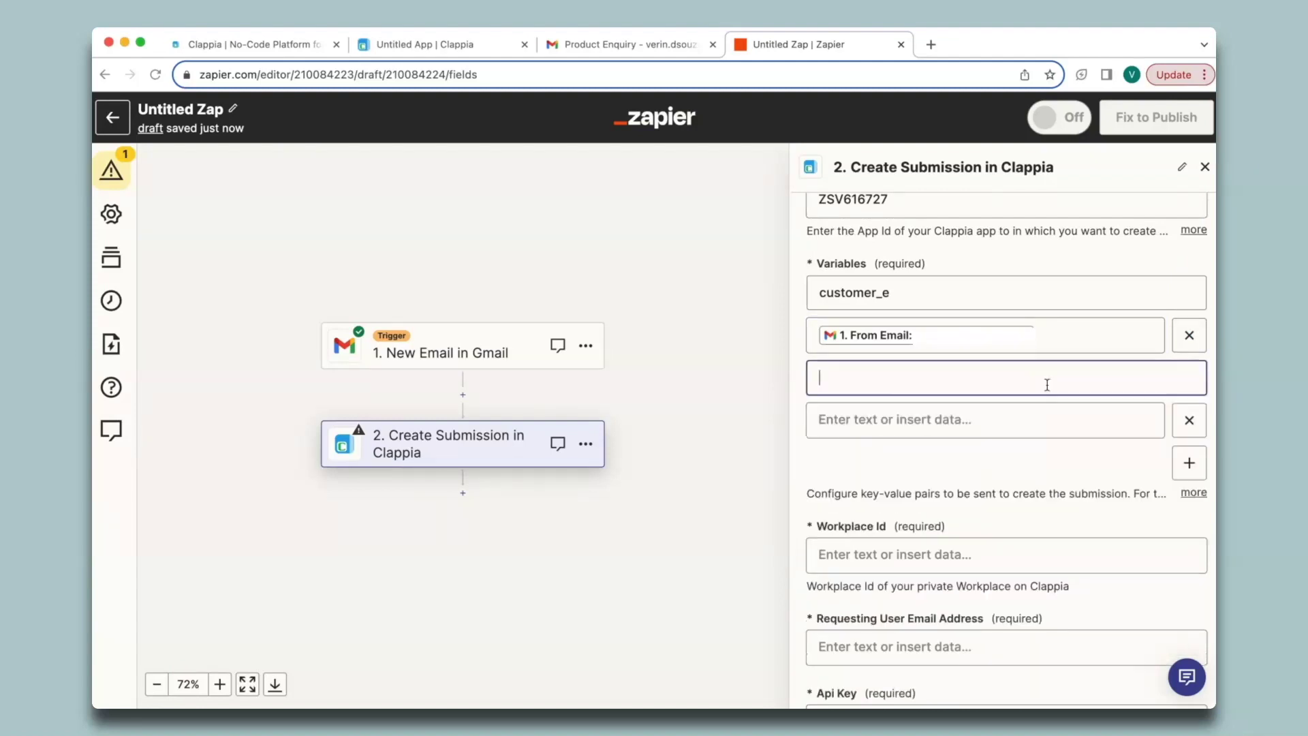
pyautogui.click(404, 47)
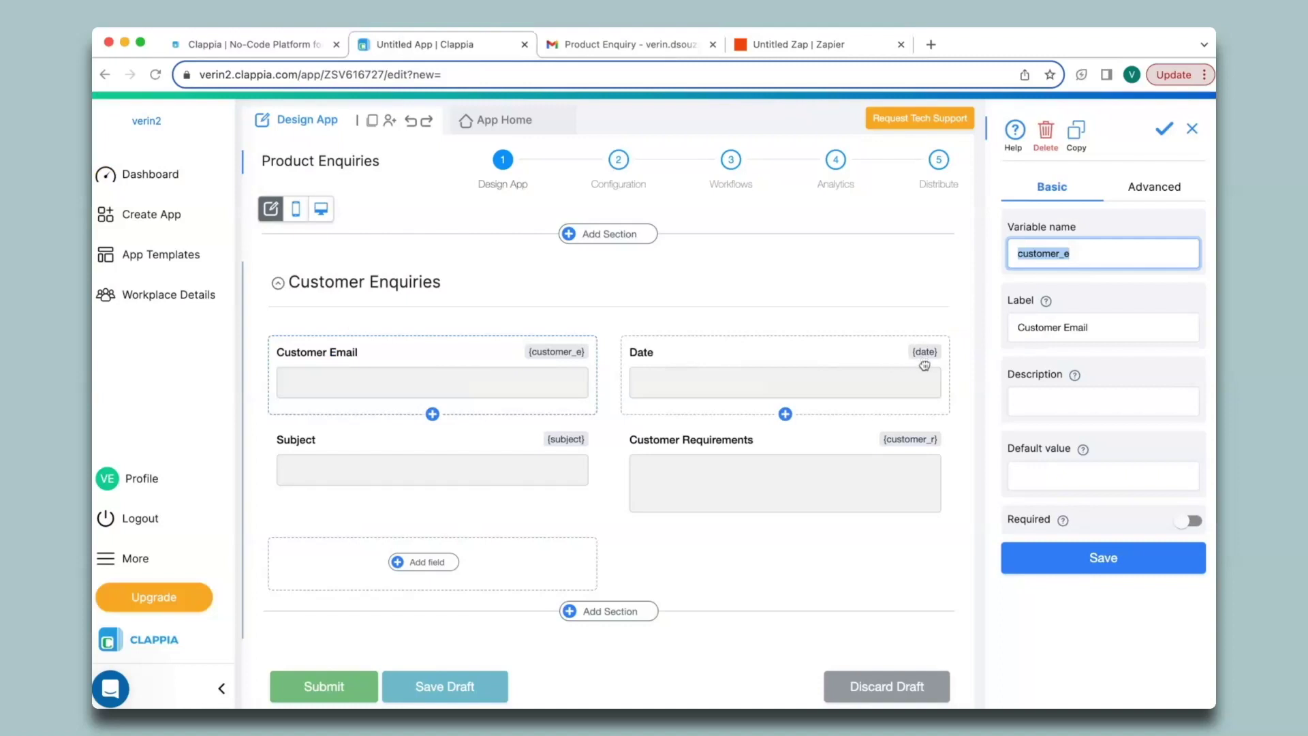
pyautogui.click(838, 46)
pyautogui.write('date')
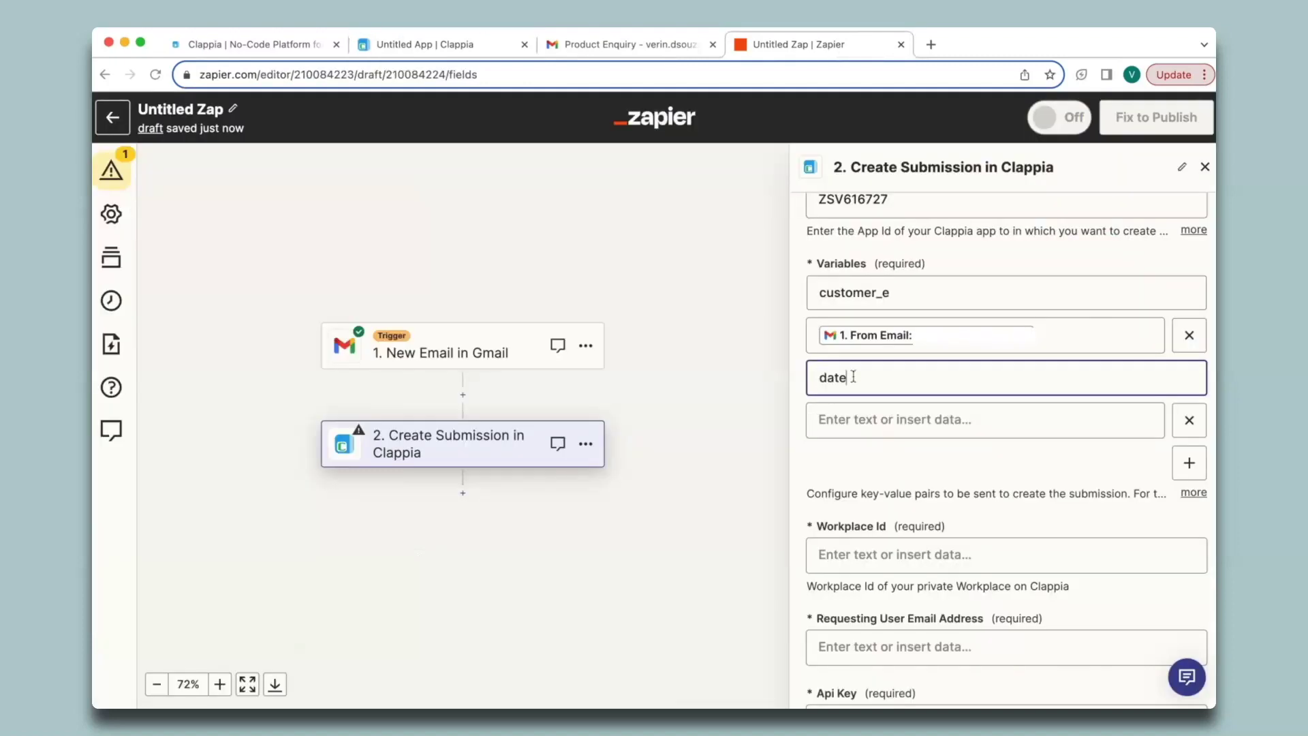
pyautogui.click(895, 427)
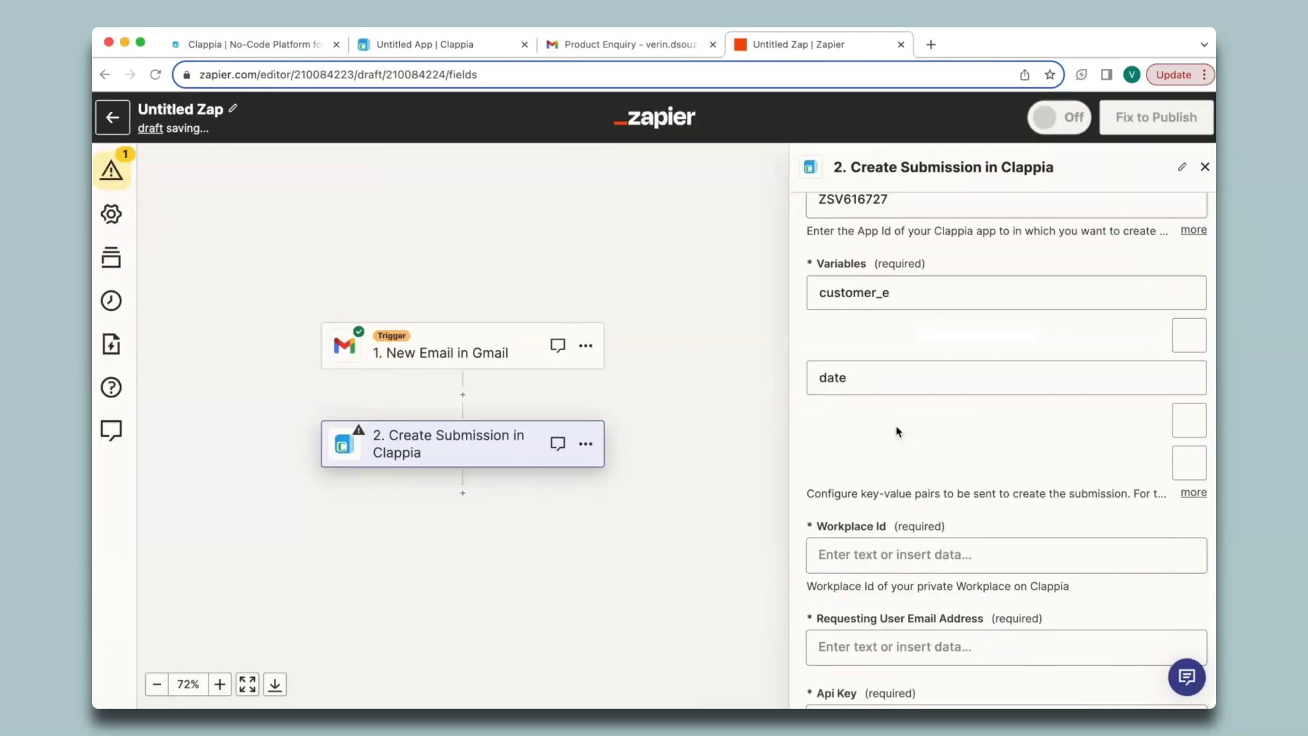
pyautogui.click(876, 688)
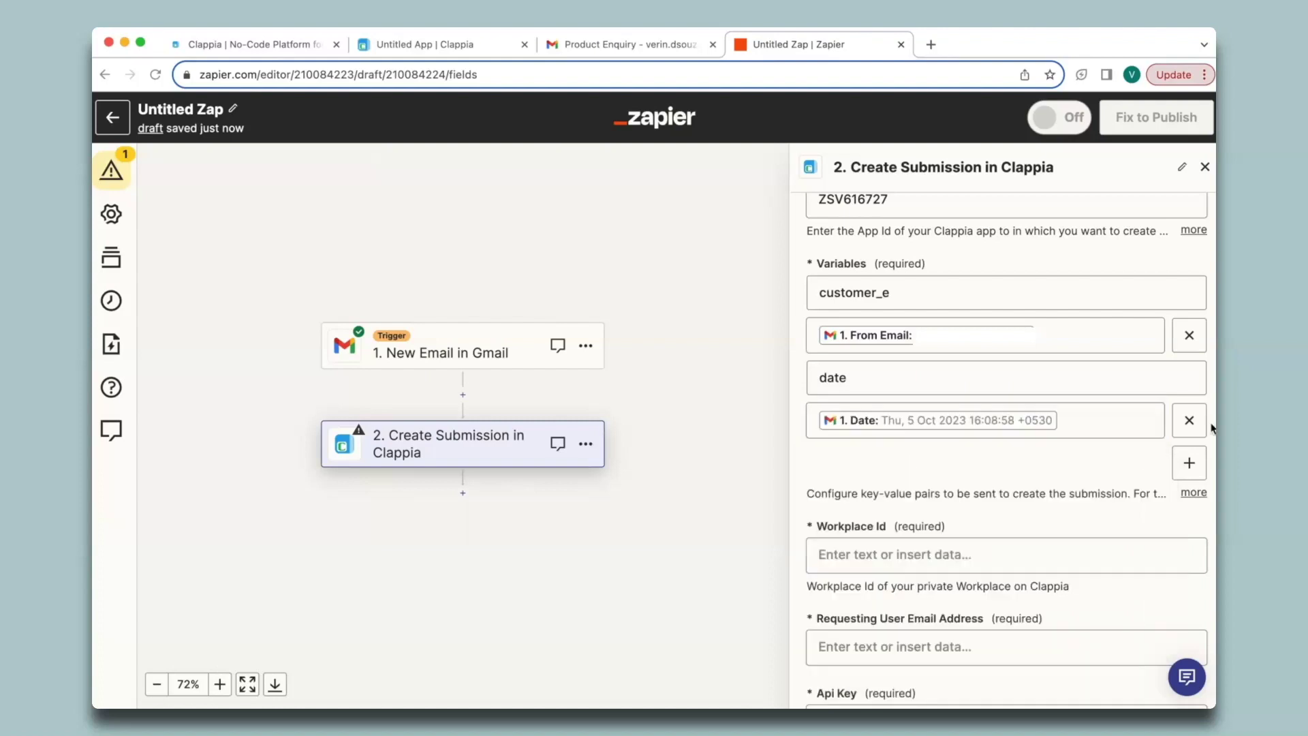
pyautogui.click(463, 45)
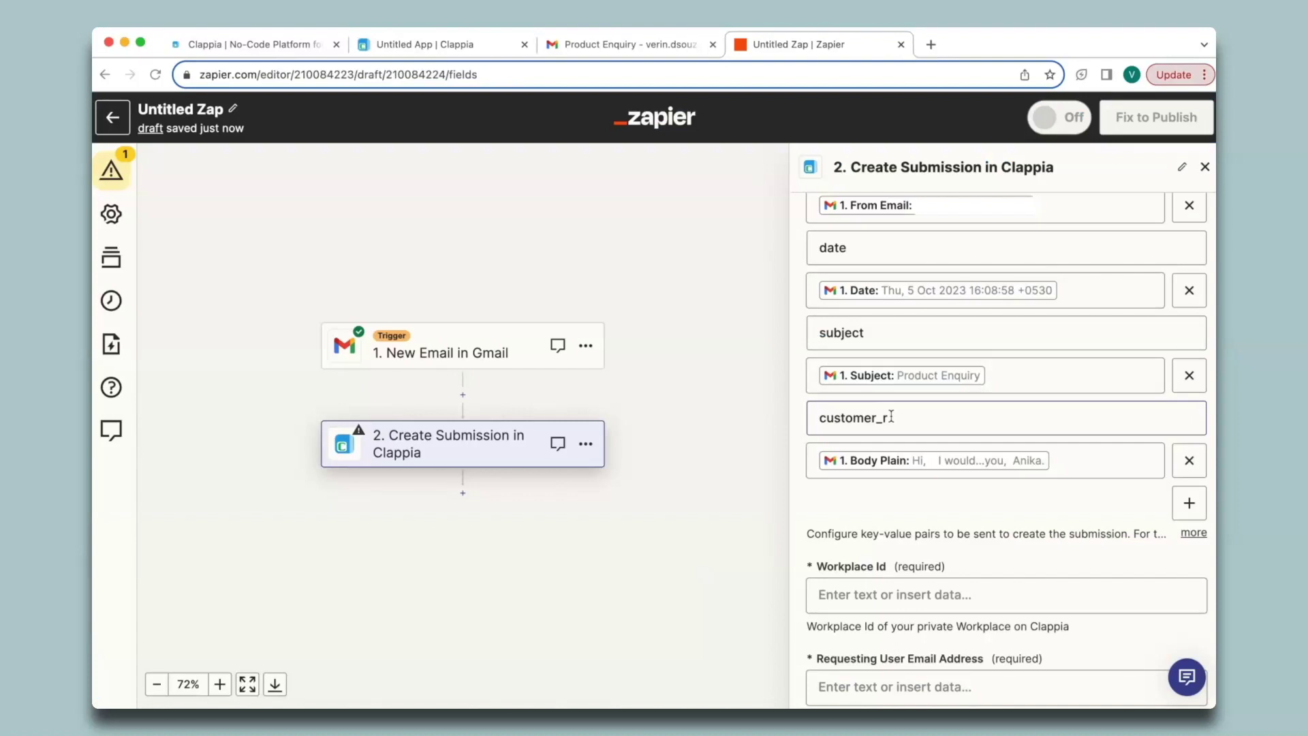
# - Copy the workplace ID from Clappia's workplace details into the Zap's Workplace Id, and fill in the requesting user's email address
pyautogui.scroll(-3, 898, 443)
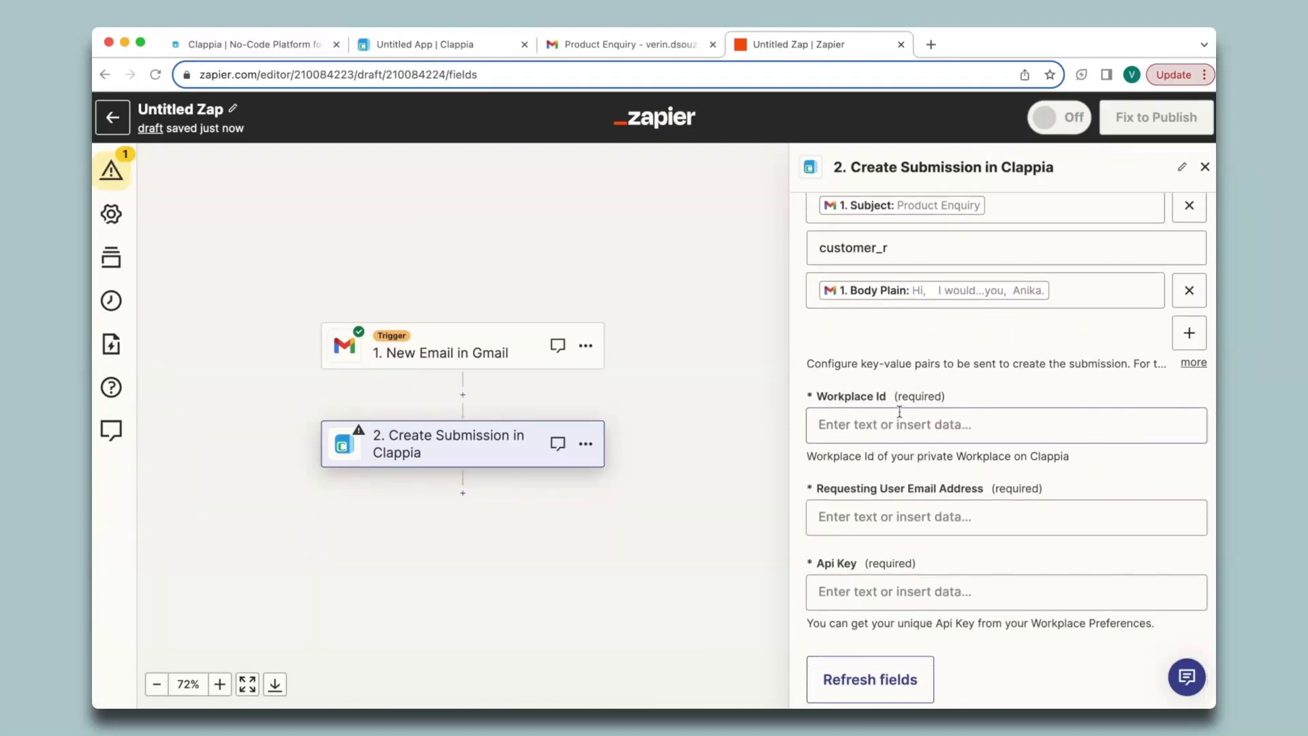
pyautogui.click(442, 53)
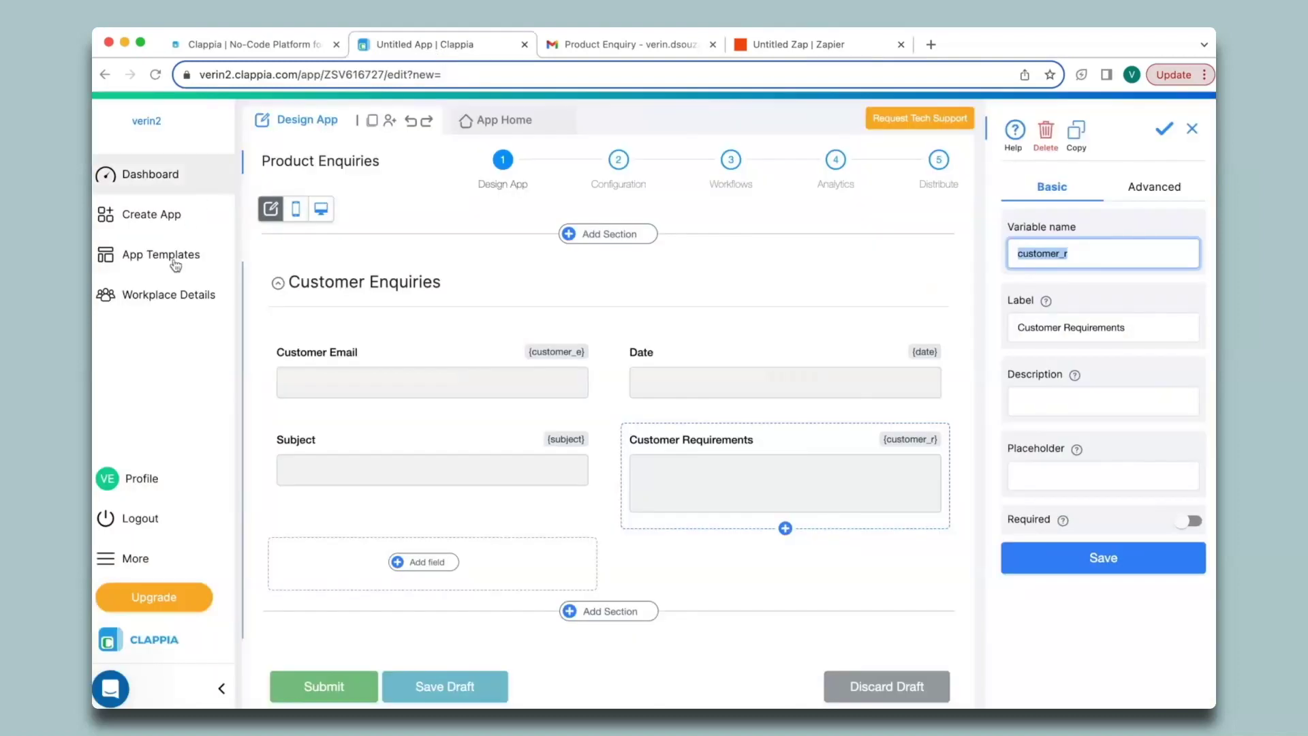
pyautogui.click(204, 300)
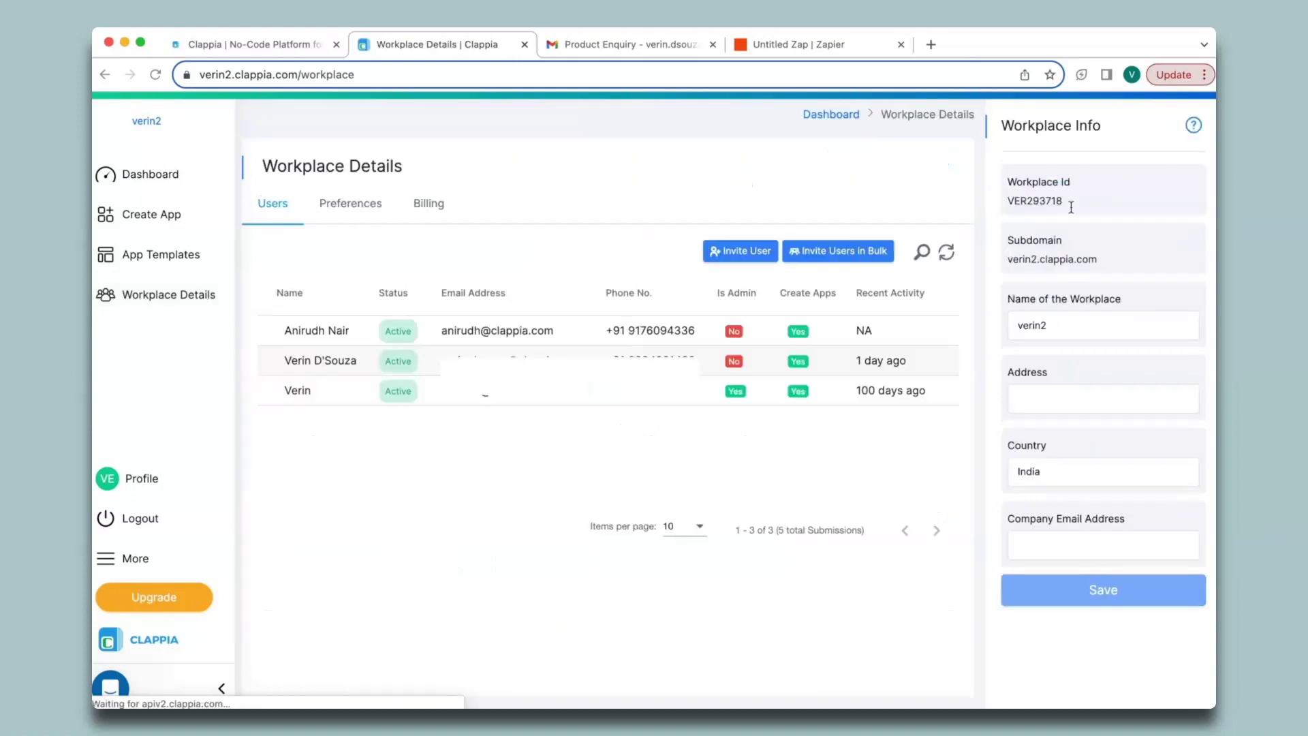
pyautogui.doubleClick(1041, 200)
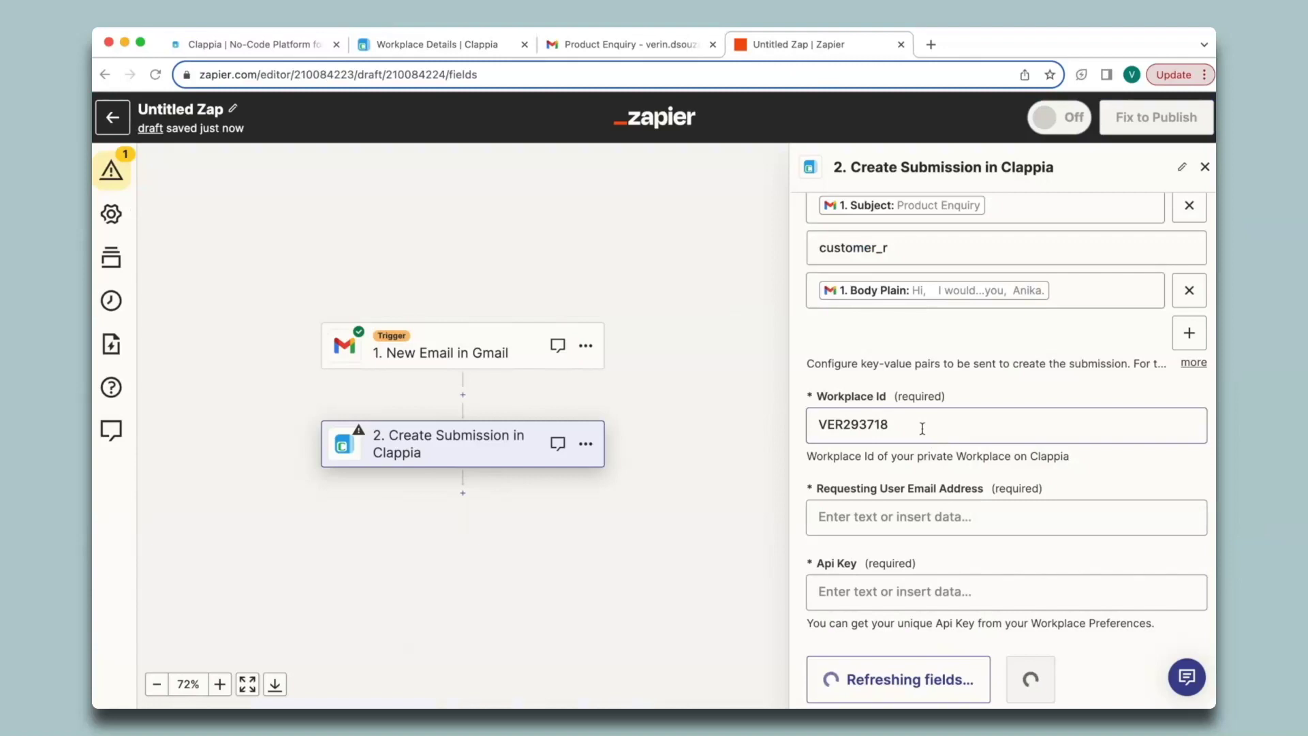
pyautogui.click(882, 518)
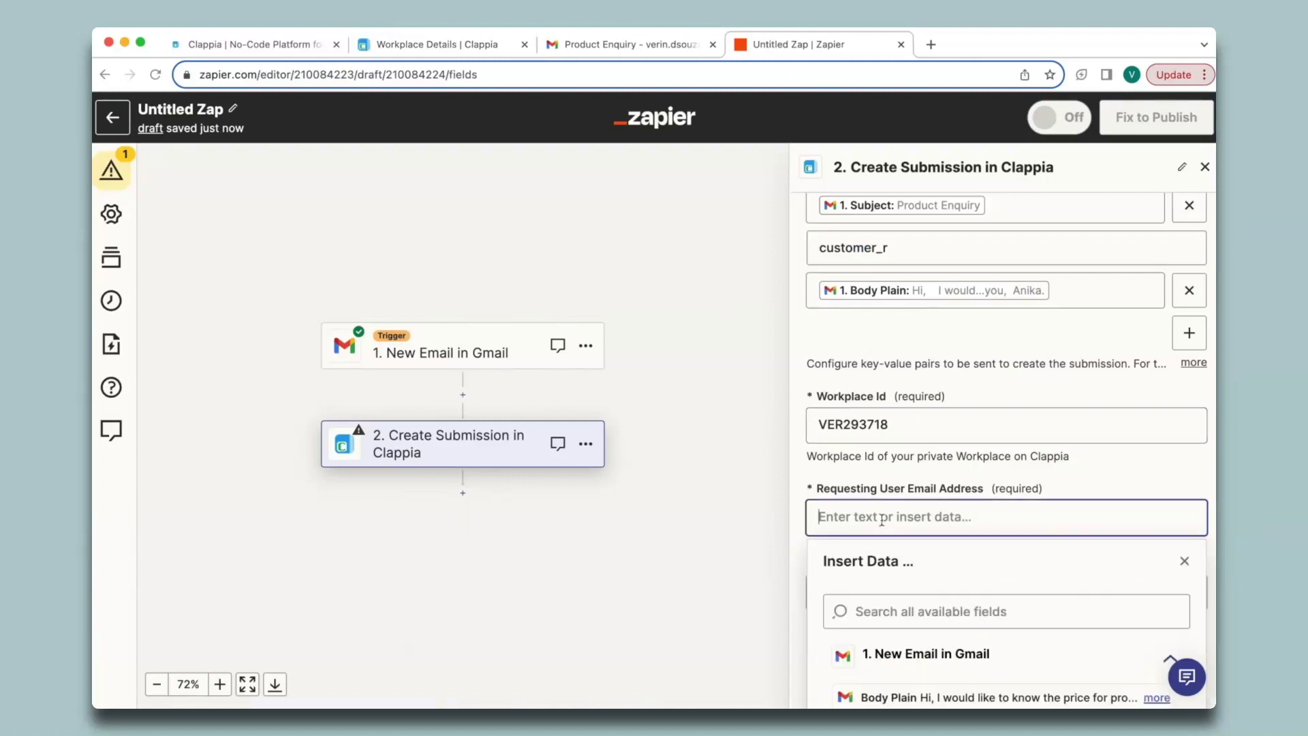
pyautogui.press('super+v')
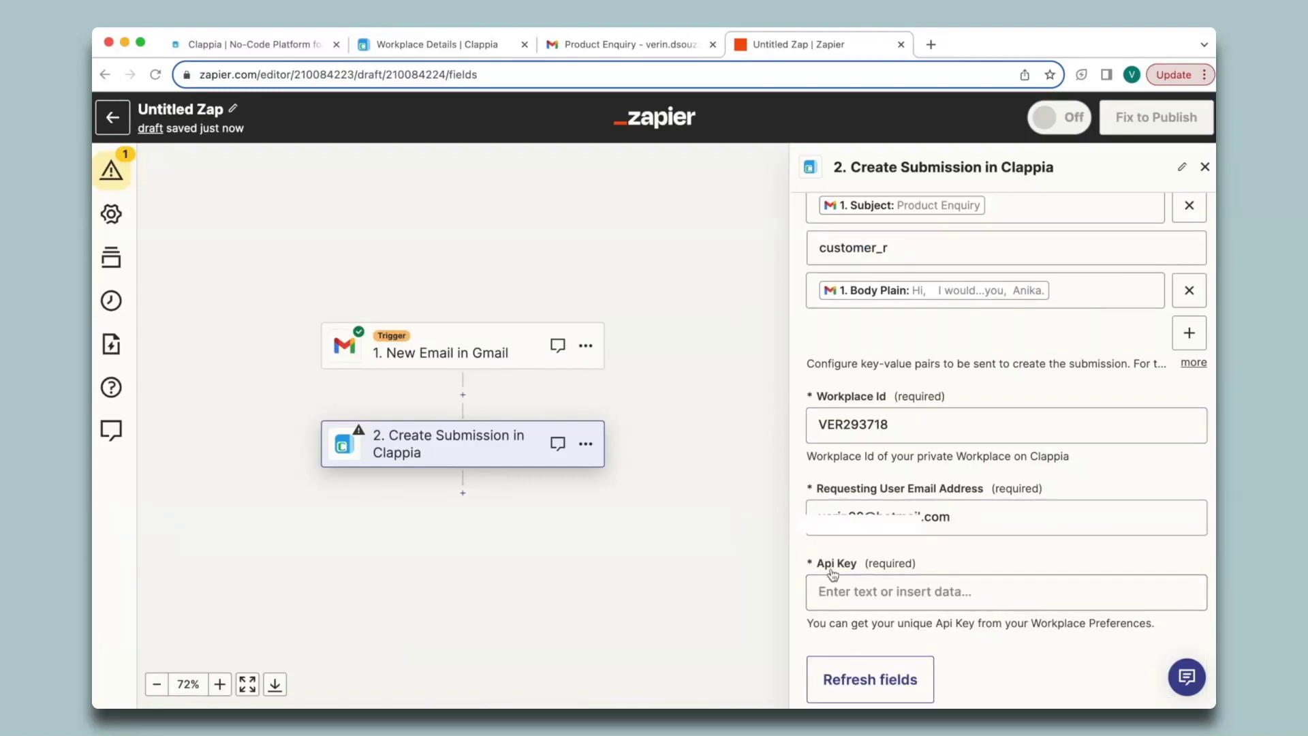
# - Paste the API key from Clappia's workplace preferences into the Zap's Api Key field, and test the Create Submission action
pyautogui.click(443, 53)
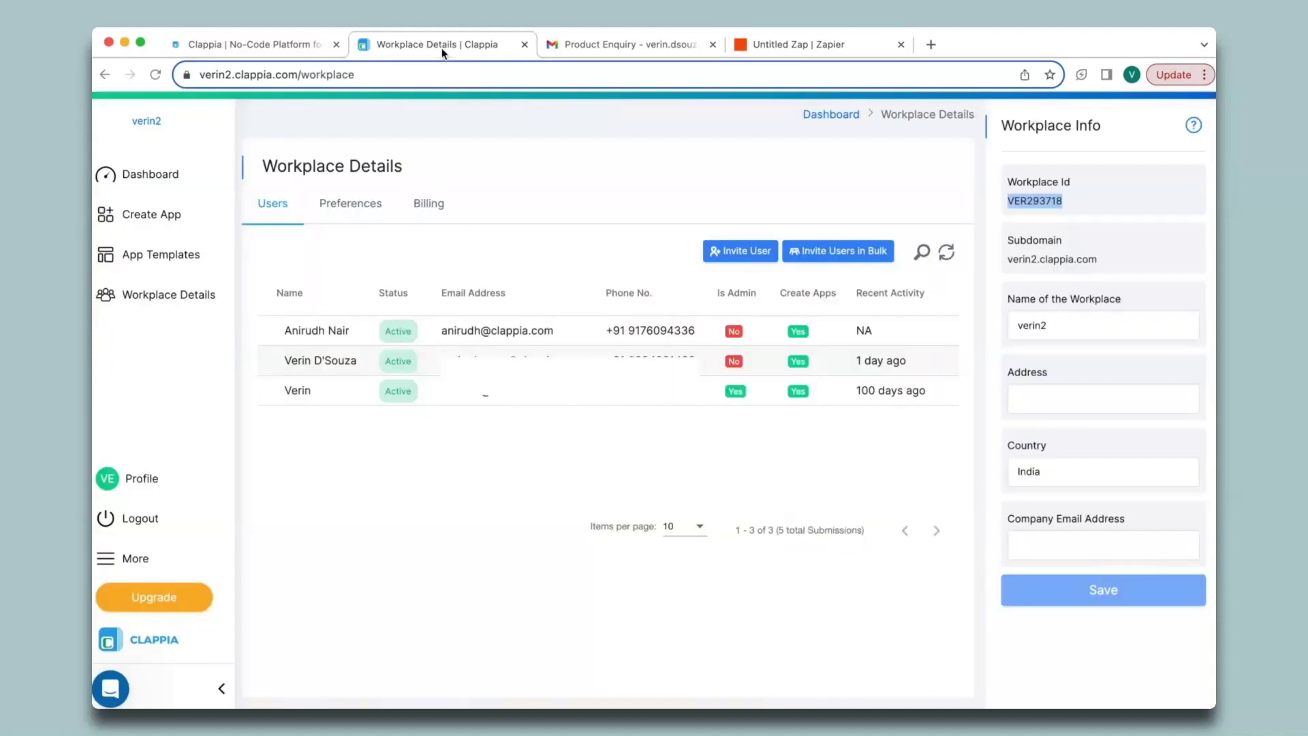
pyautogui.click(368, 203)
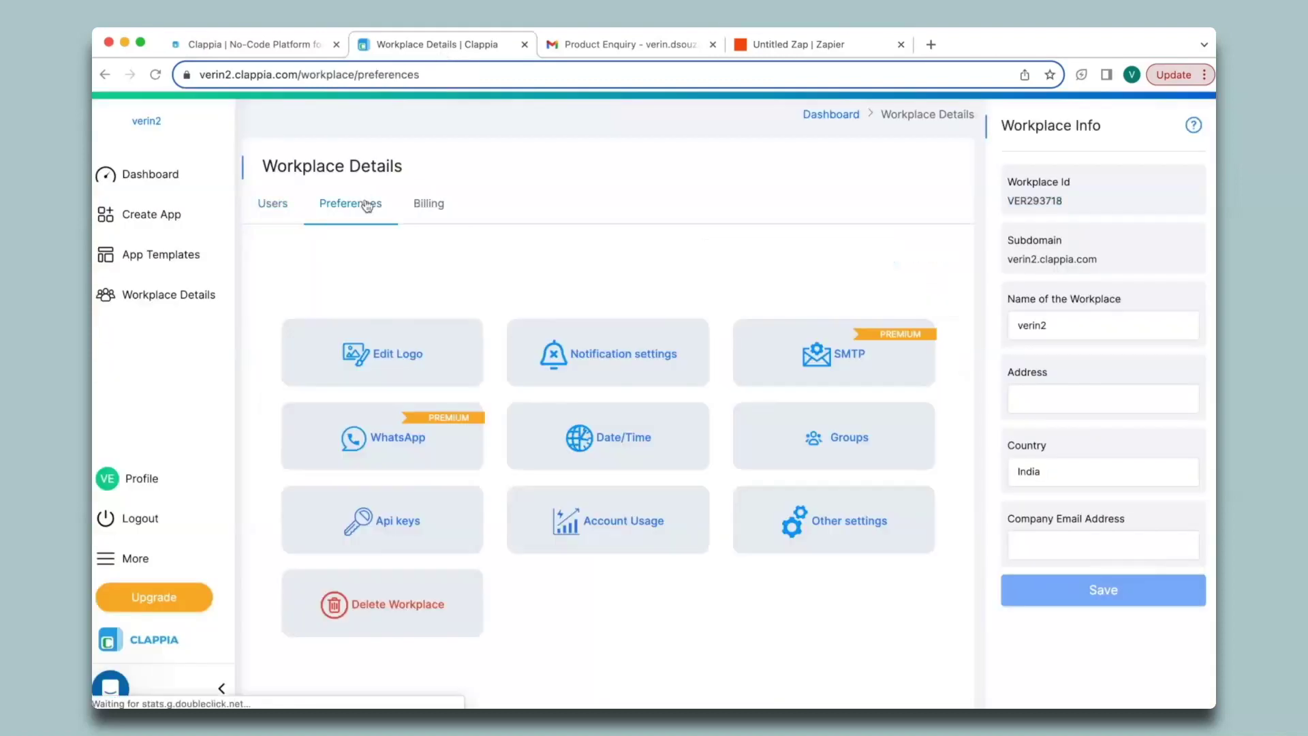
pyautogui.click(422, 538)
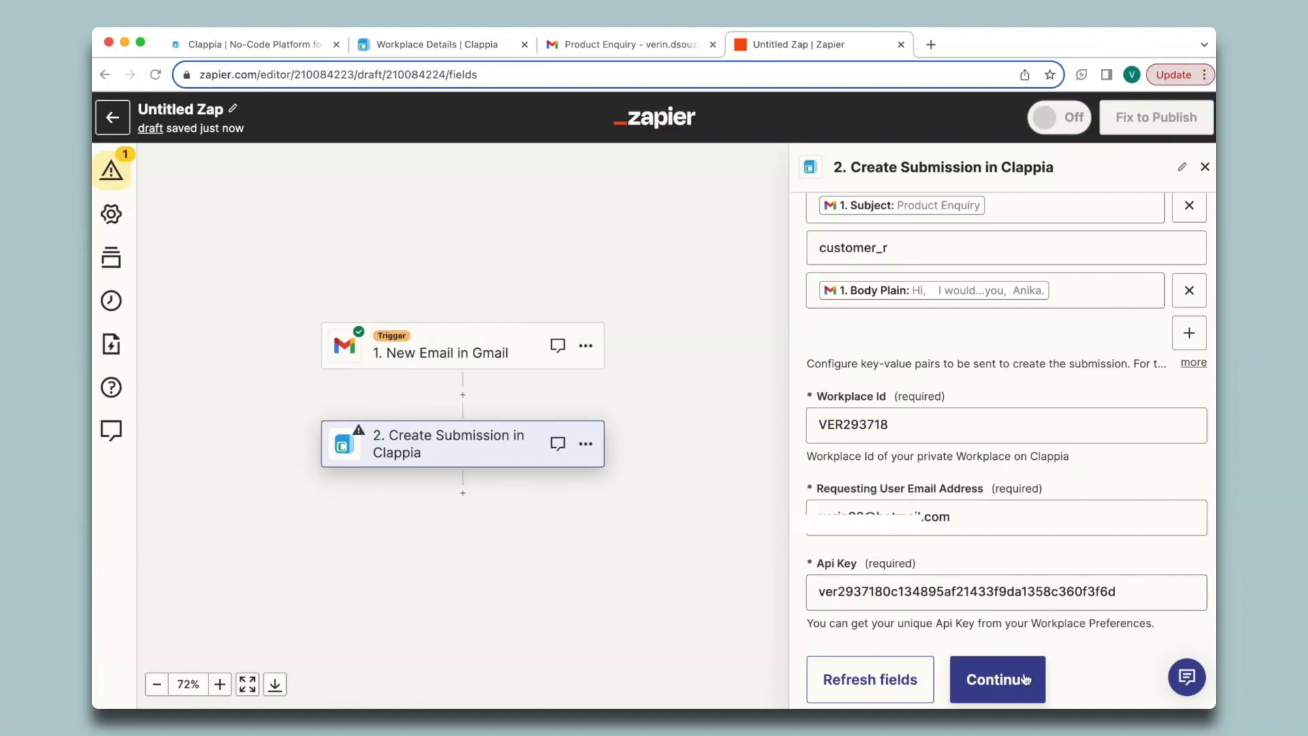
pyautogui.click(1025, 679)
pyautogui.click(981, 683)
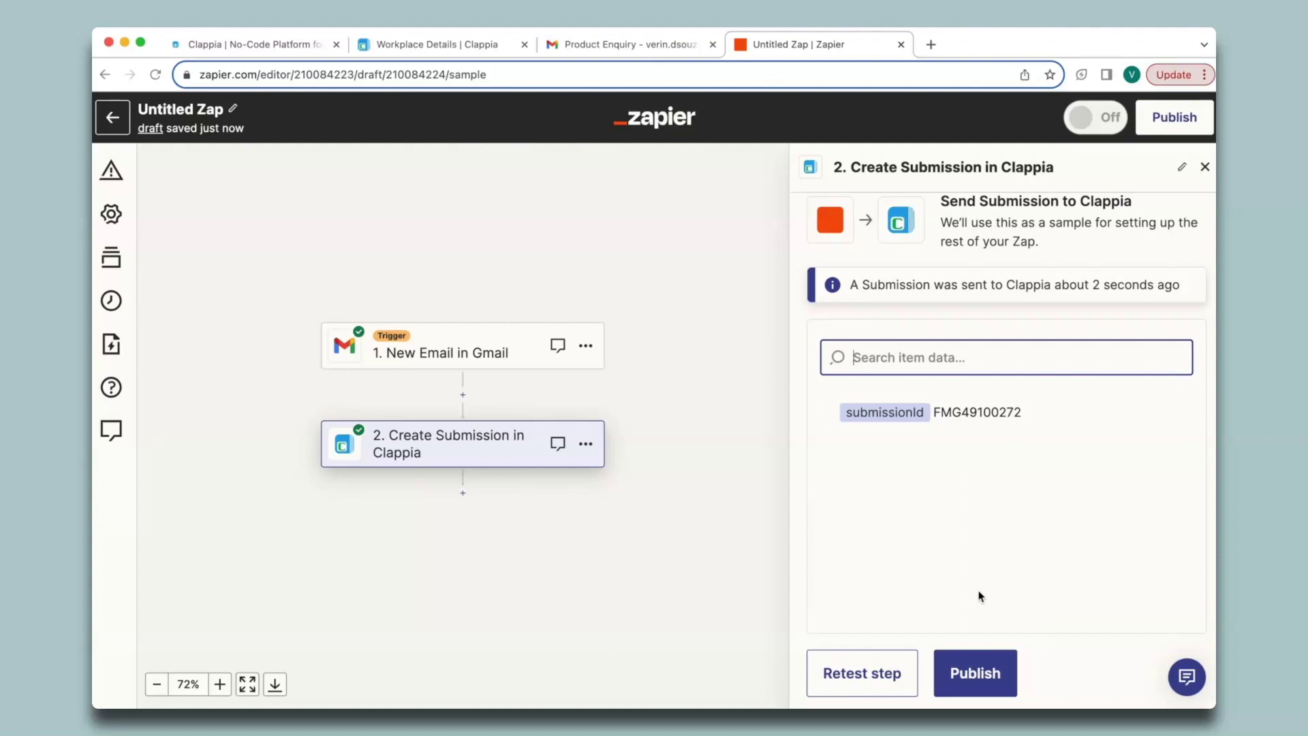
# - Switch to Clappia and check the test submission in the Product Enquiries app's submissions
pyautogui.click(470, 45)
pyautogui.click(504, 122)
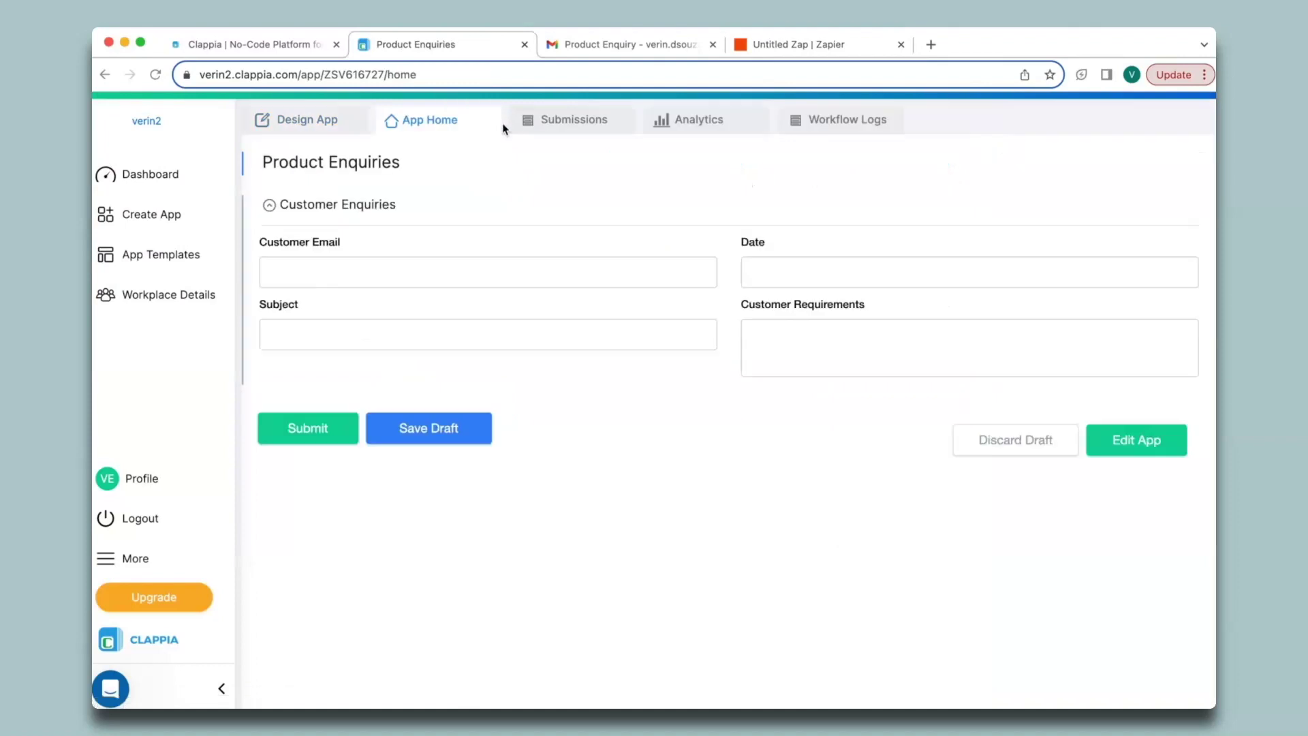
pyautogui.click(573, 121)
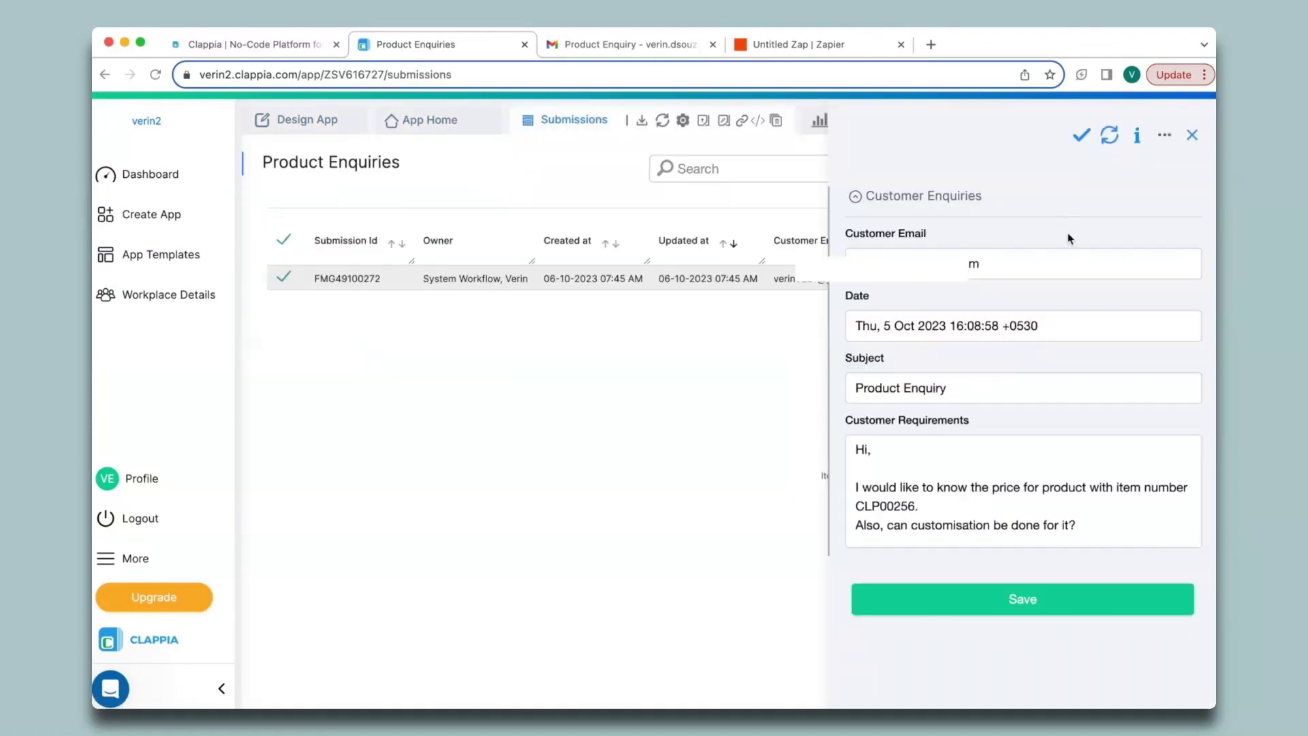
# - Return to Zapier, publish the Zap and start a transfer of existing data
pyautogui.click(818, 46)
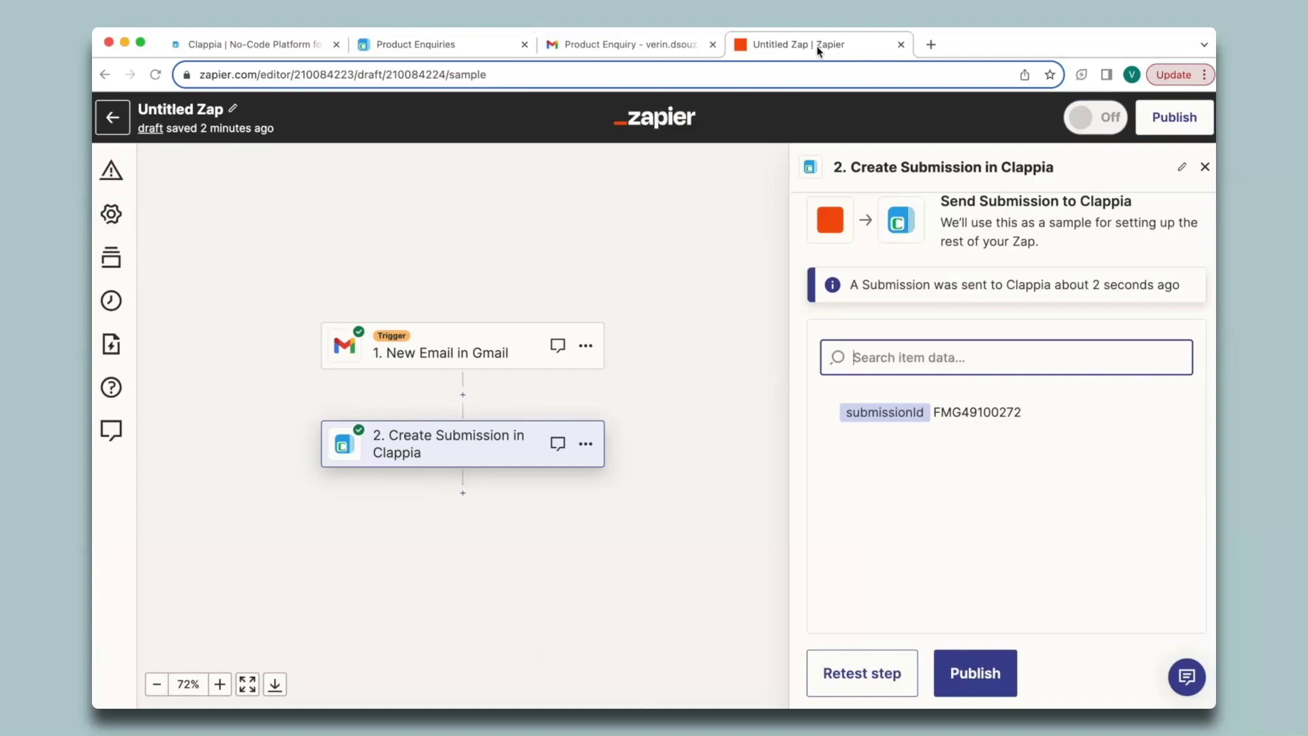
pyautogui.click(1001, 671)
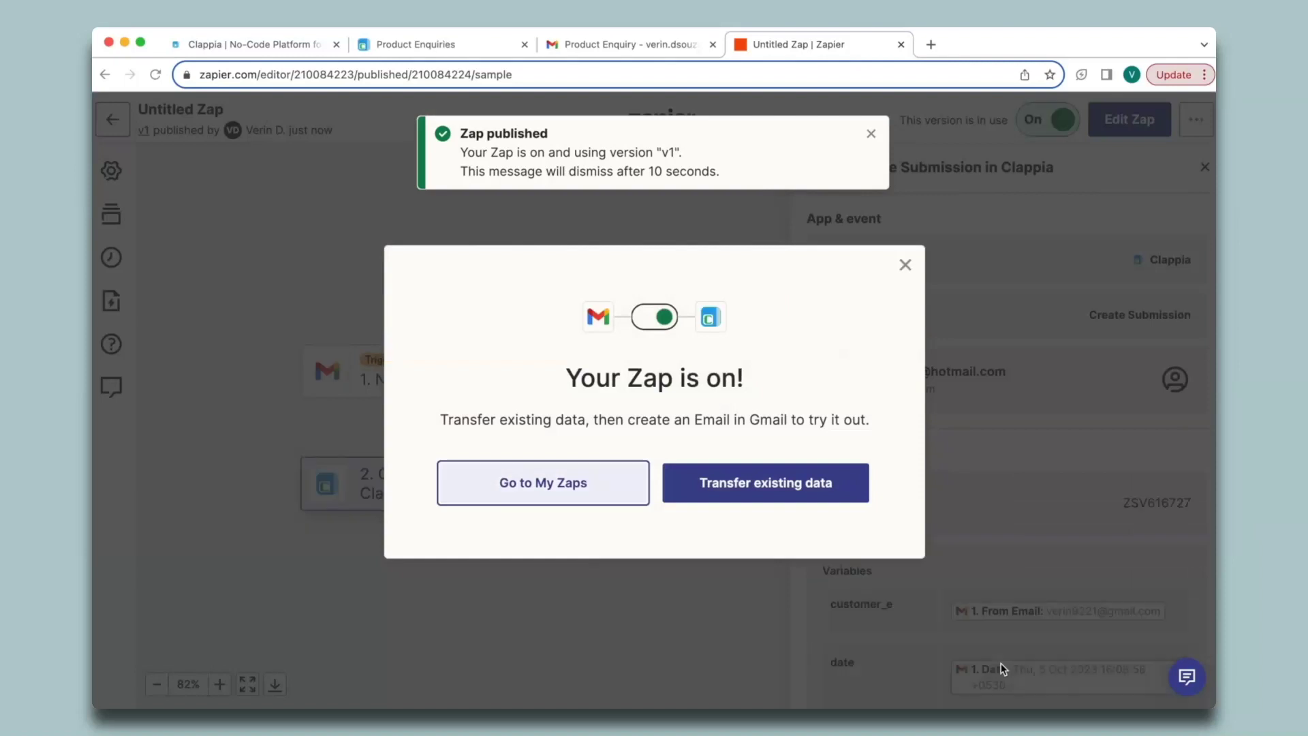
pyautogui.click(797, 489)
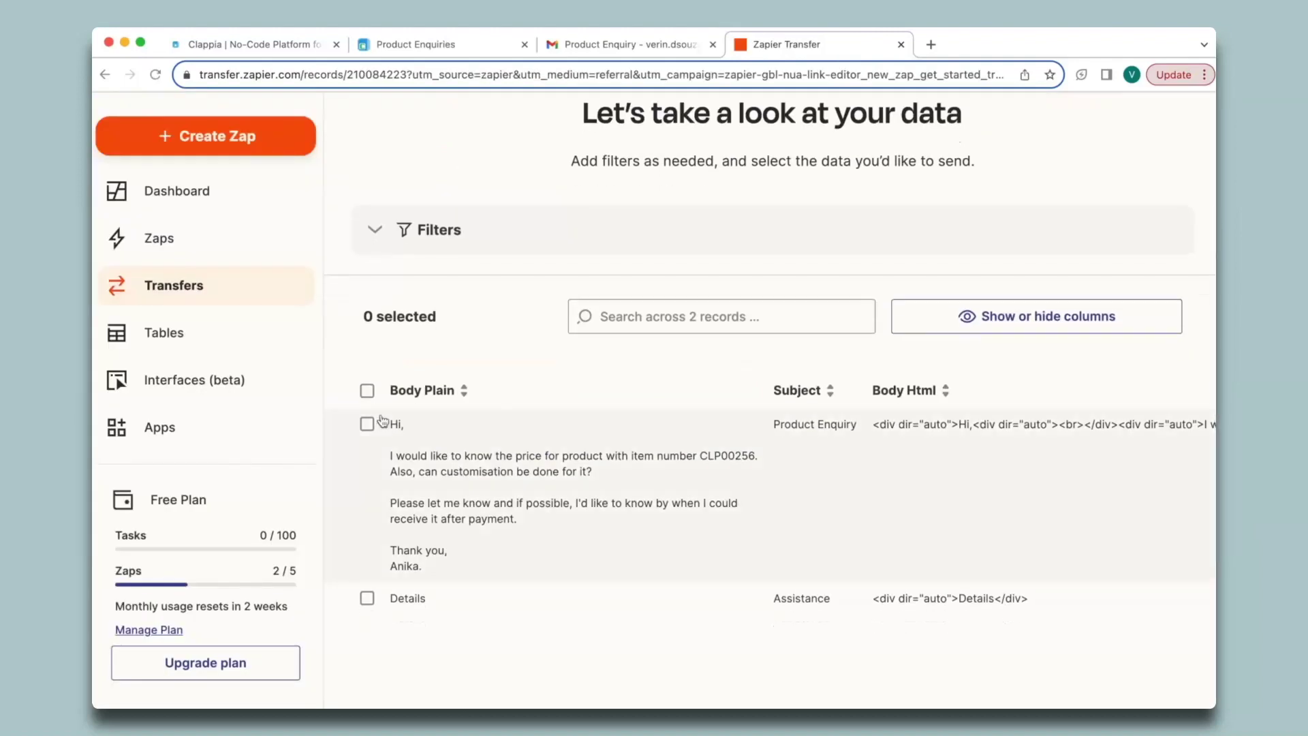
# - Select the existing email record with the subject Assistance and proceed to sending it from Gmail to Clappia
pyautogui.click(367, 598)
pyautogui.scroll(-4, 372, 599)
pyautogui.click(1166, 551)
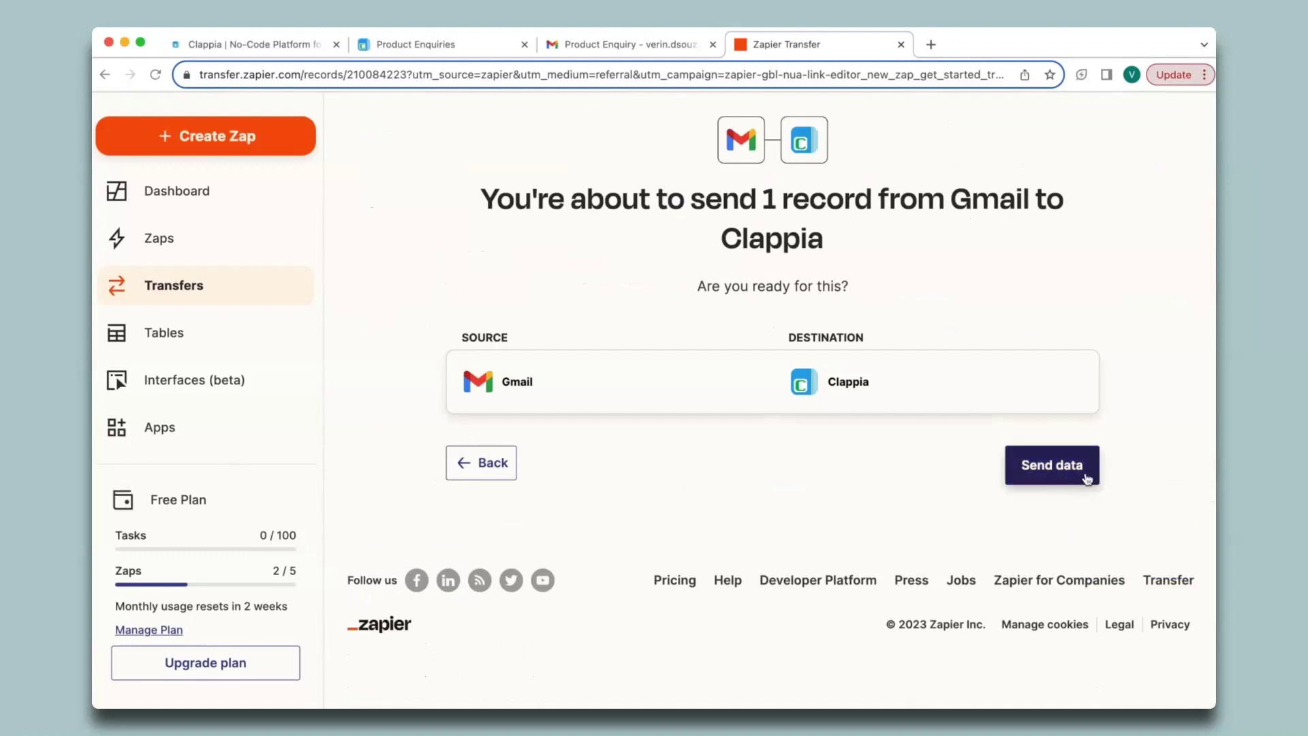
pyautogui.scroll(2, 742, 462)
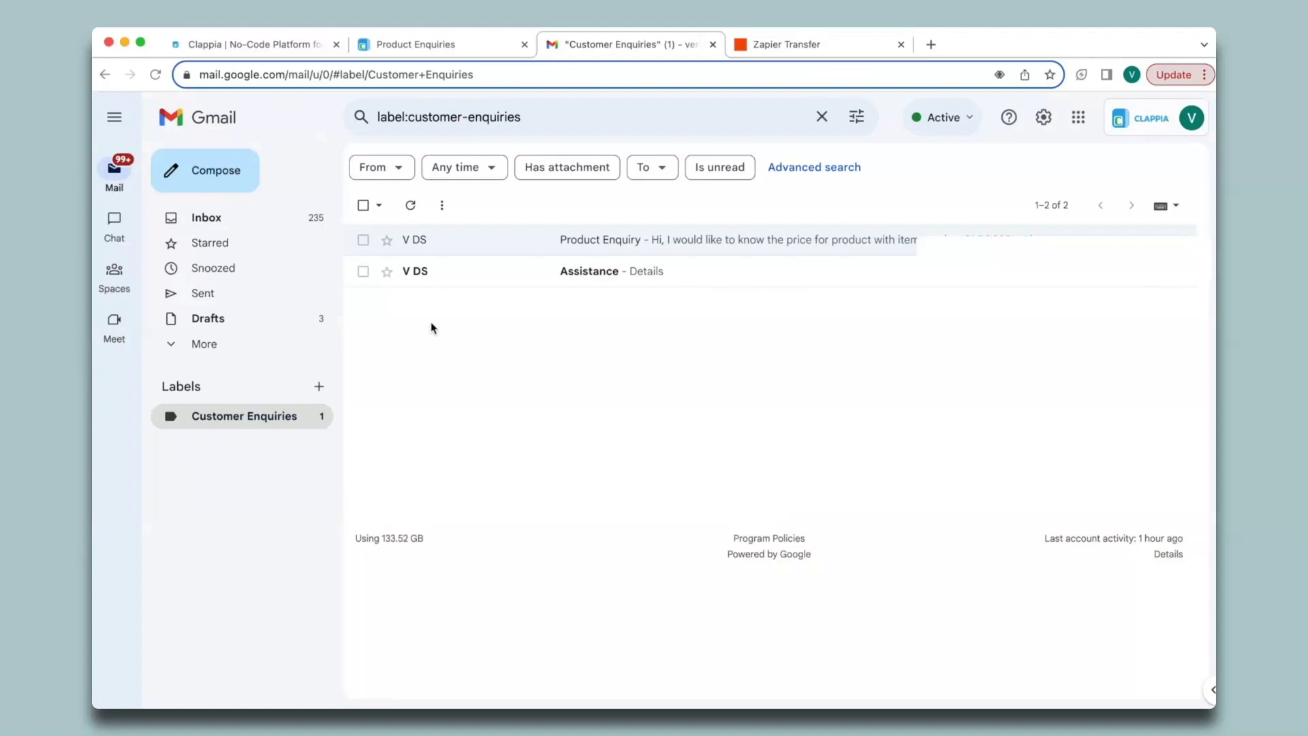
# - Refresh the Customer Enquiries label in Gmail and open the newest Product Enquiry email to read it
pyautogui.click(411, 205)
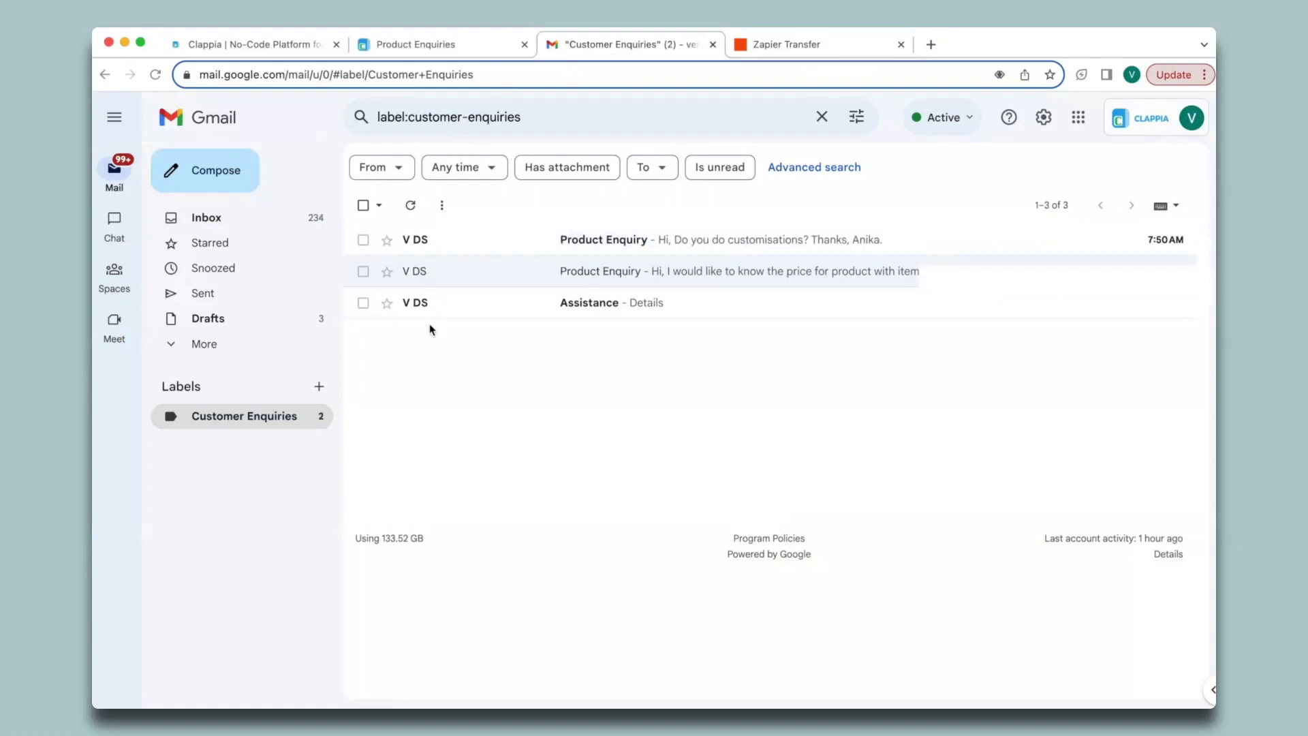
pyautogui.click(444, 248)
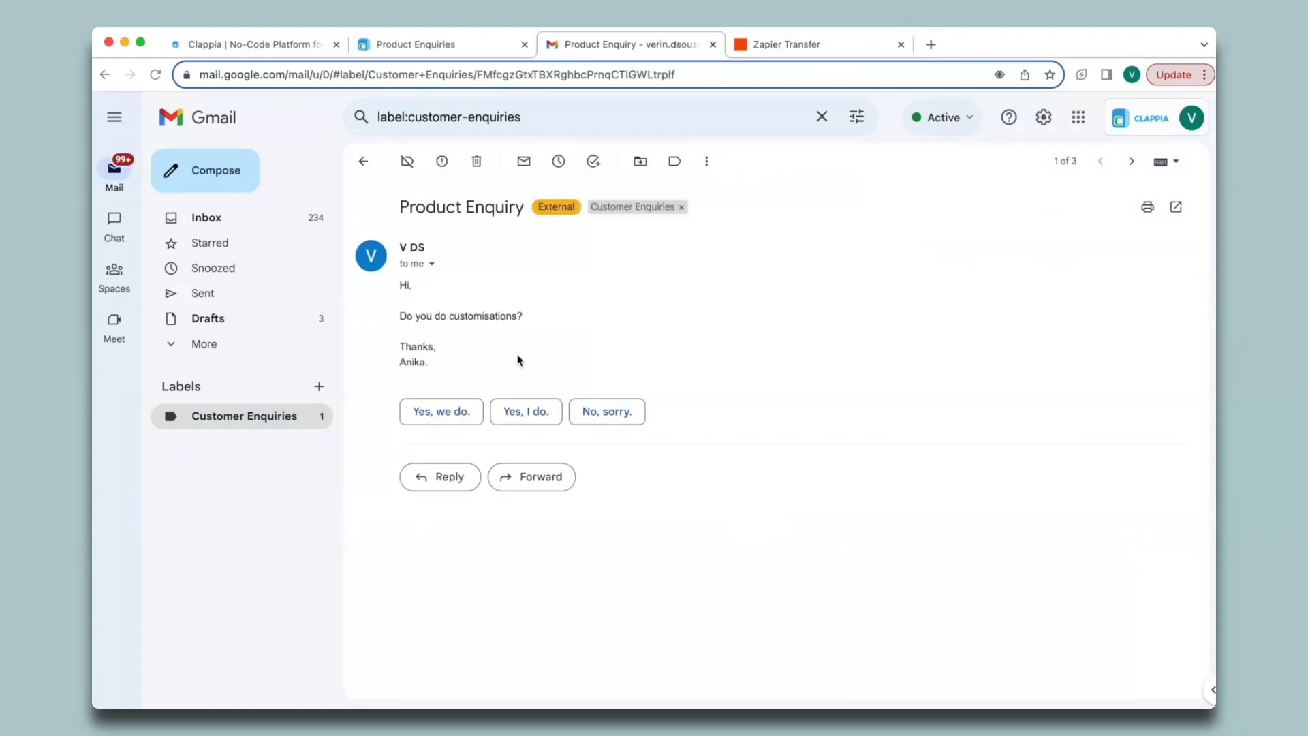
# - Switch to Clappia and view the step types available for the Product Enquiries app's New Submission Flow
pyautogui.click(428, 51)
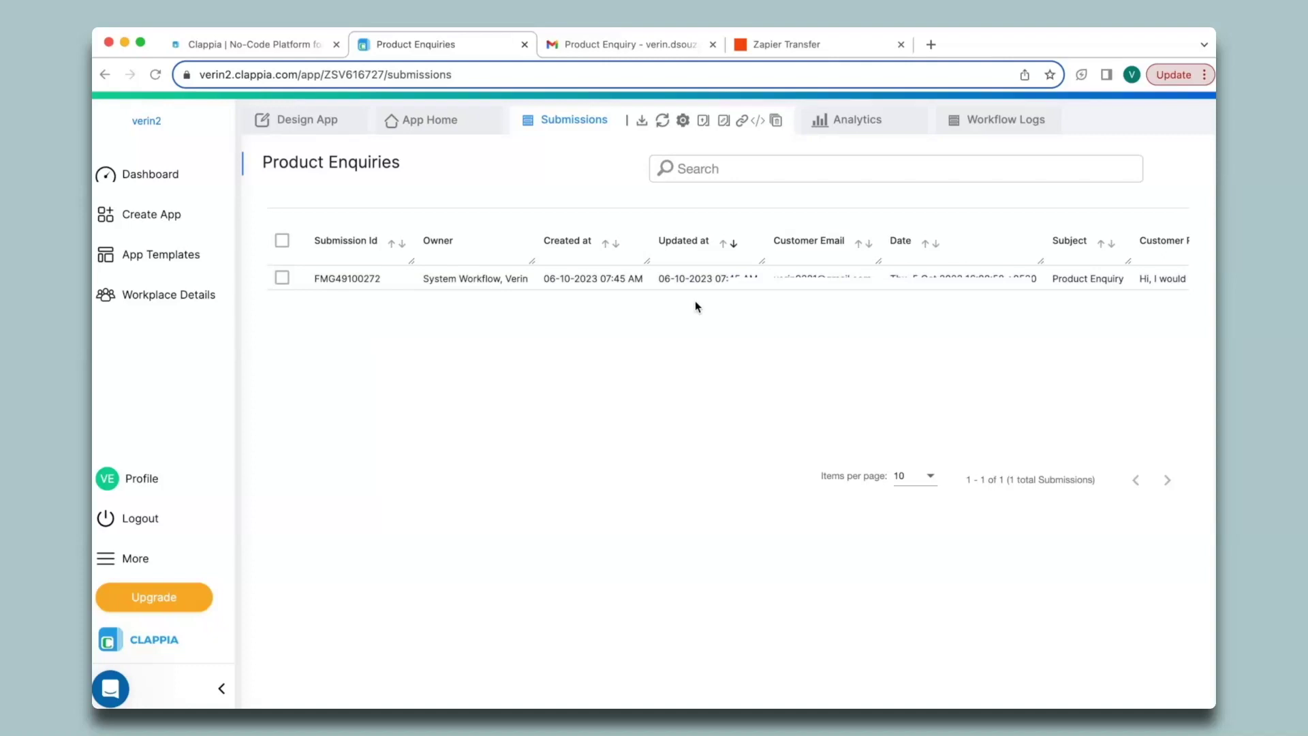
pyautogui.click(310, 123)
pyautogui.click(730, 161)
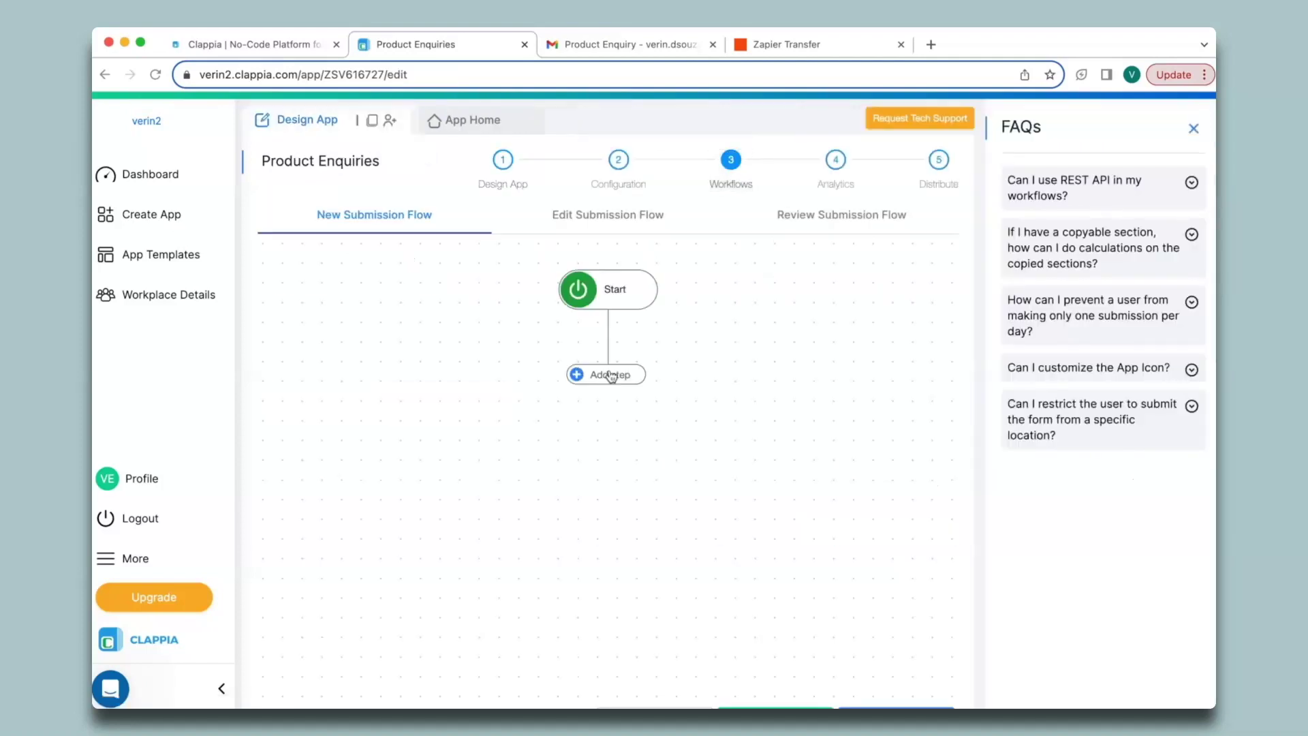
pyautogui.click(609, 376)
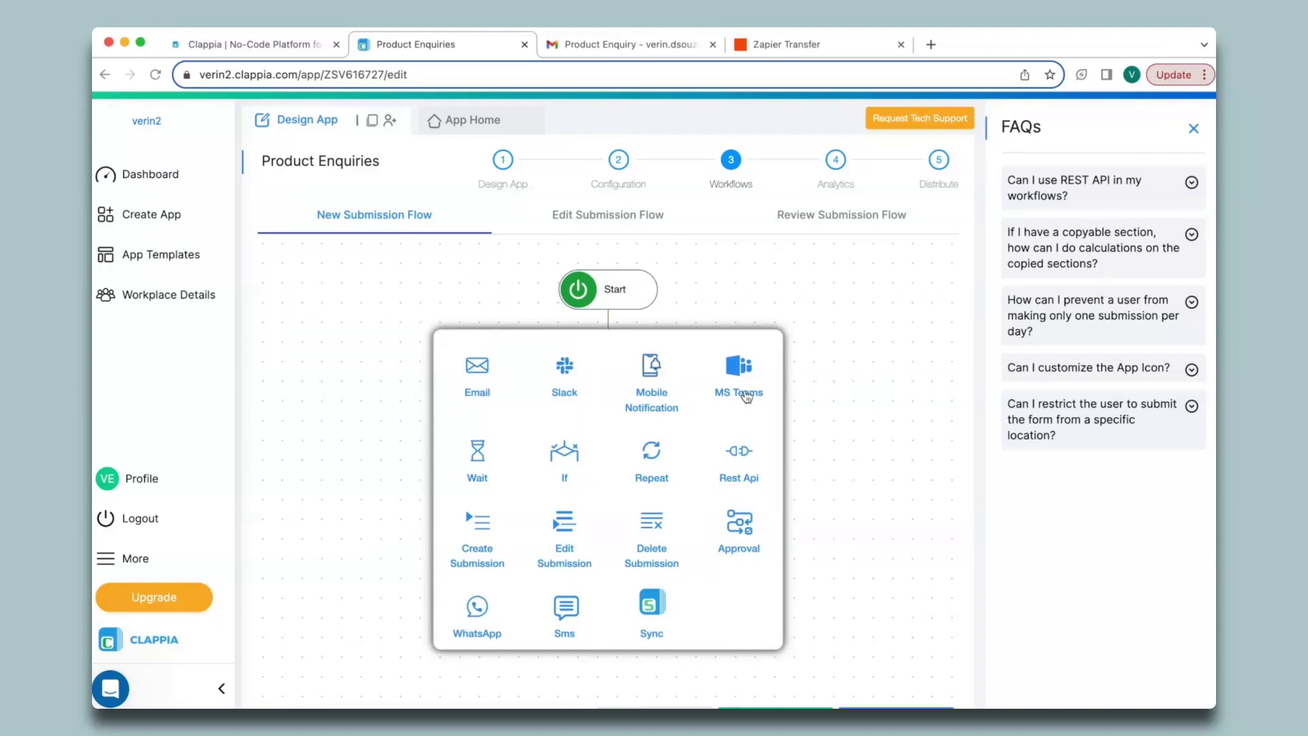
# - Refresh the Product Enquiries submissions, review the details of the newest submission and close it
pyautogui.click(468, 122)
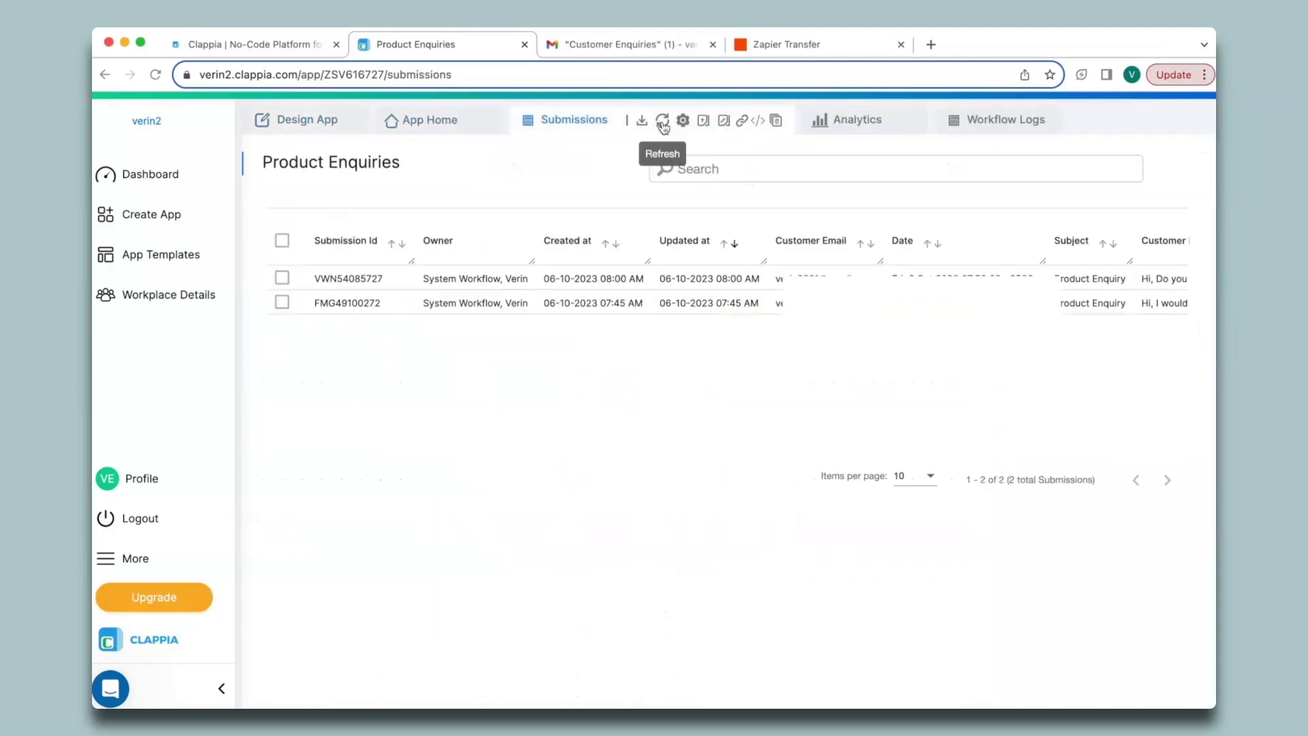
pyautogui.click(663, 123)
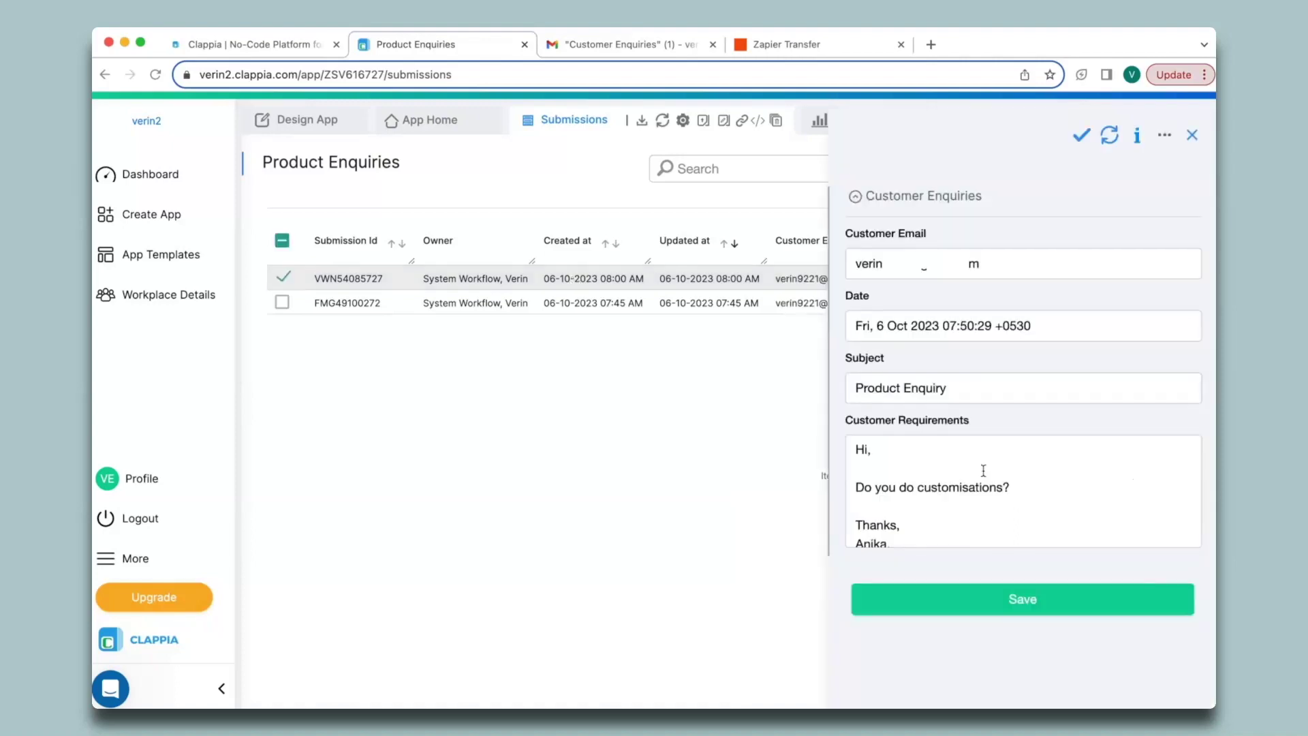
pyautogui.click(1197, 139)
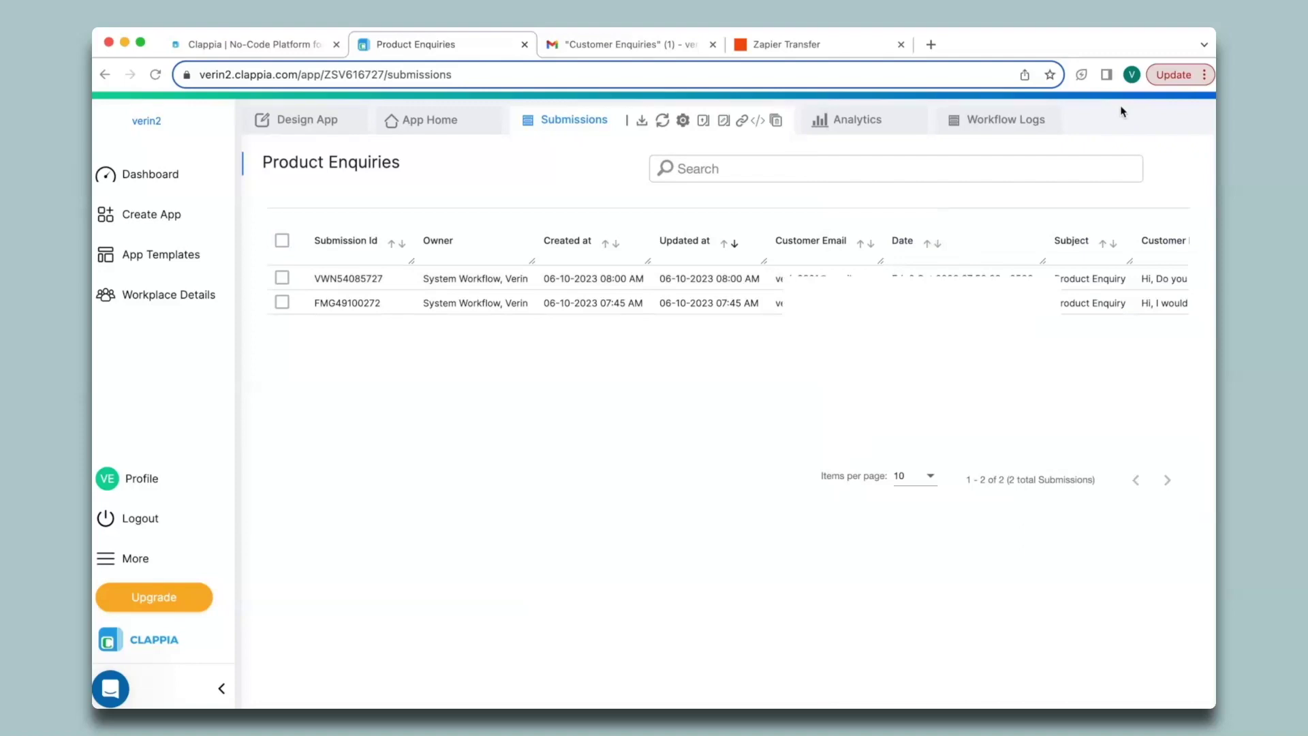
# - Open the Product Enquiries app's design editor
pyautogui.click(317, 132)
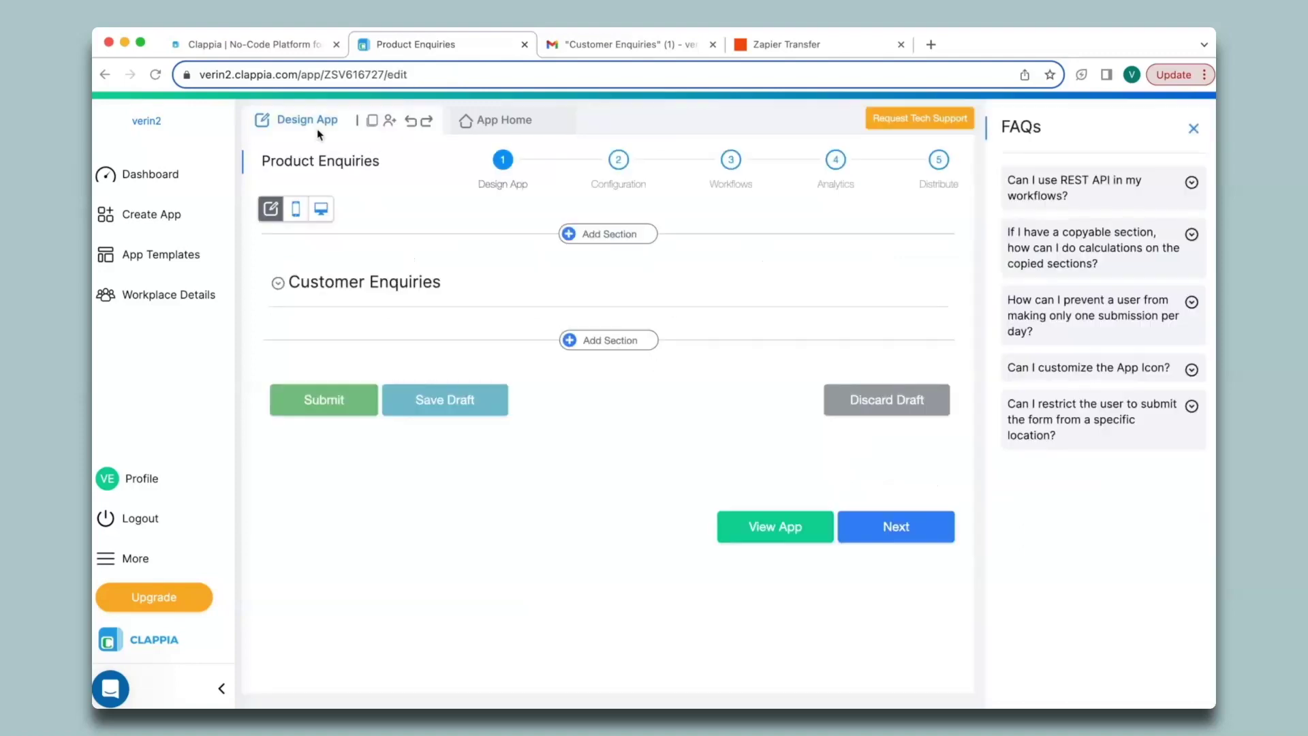